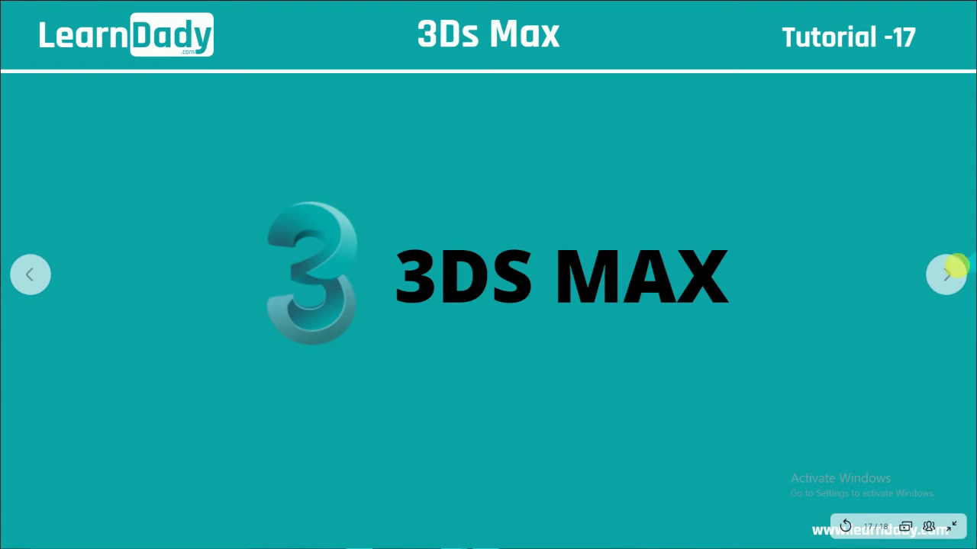
Step: Advance the presentation to slide 18, 'How to use Hose in 3DS Max'
{"action": "left_click", "coordinate": [946, 273]}
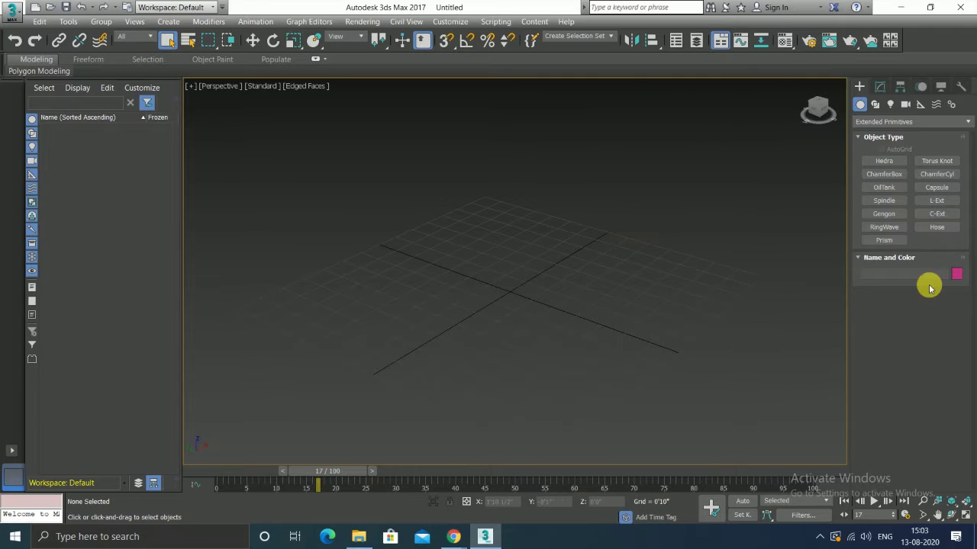
Step: Create a tall Hose from Extended Primitives near the grid centre in the Perspective viewport
{"action": "left_click", "coordinate": [940, 228]}
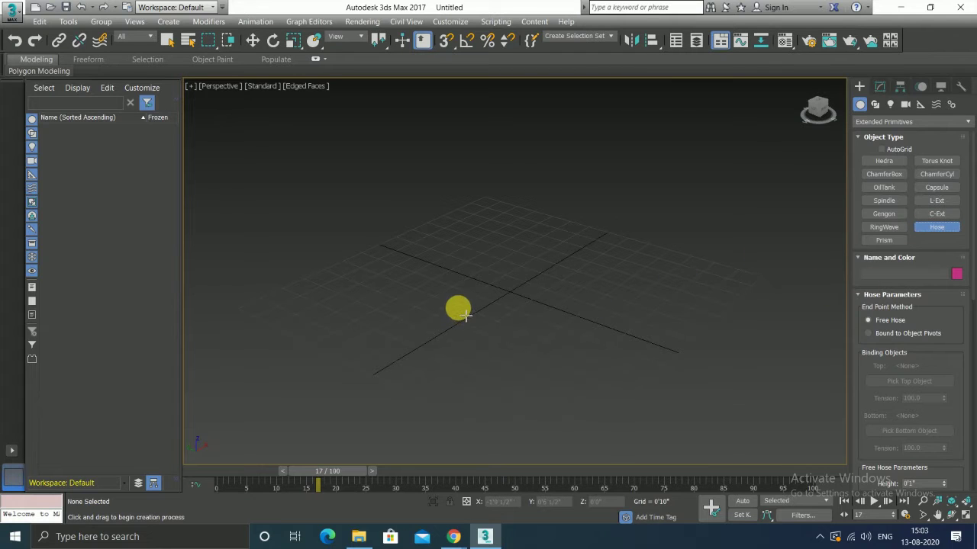
{"action": "left_click_drag", "start_coordinate": [483, 317], "coordinate": [482, 313]}
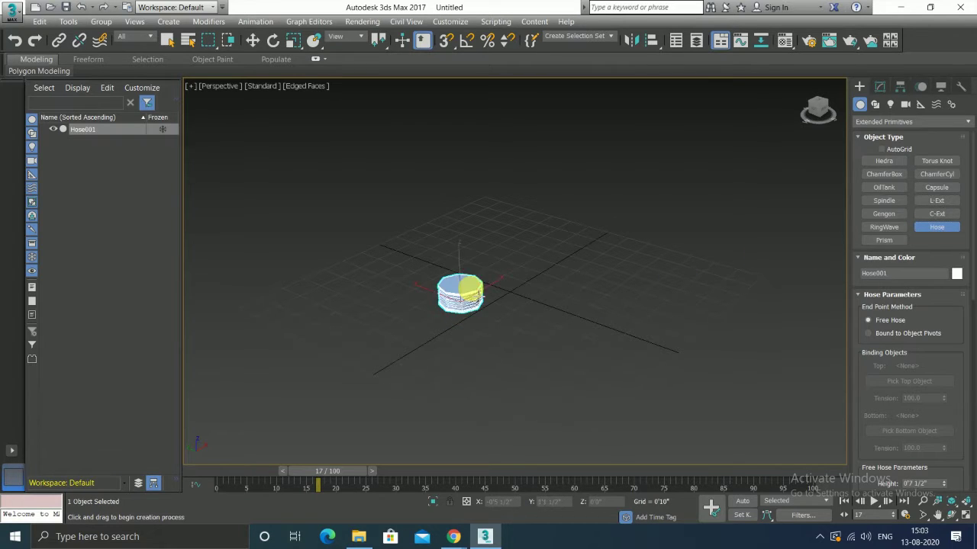
{"action": "left_click", "coordinate": [491, 122]}
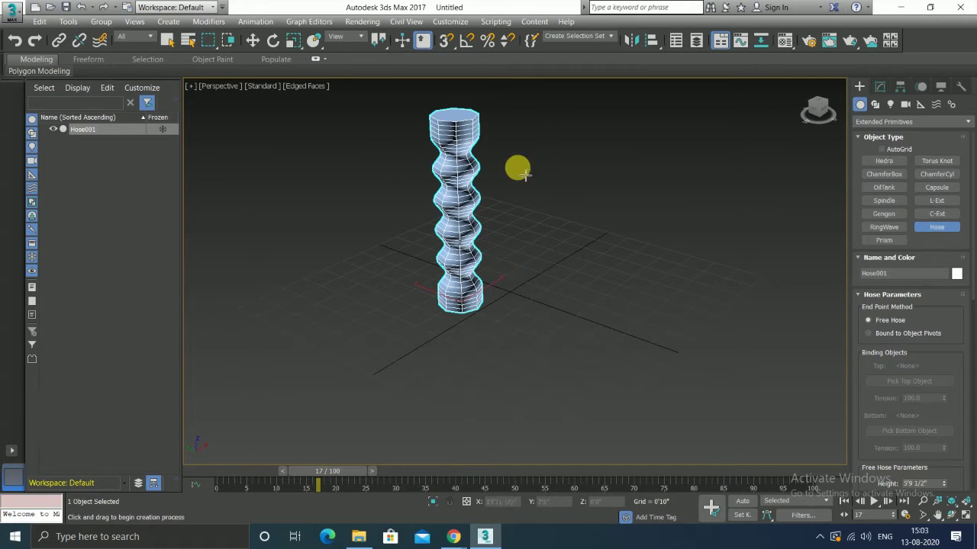
Step: Reposition and orbit the view around Hose001, then select it for editing
{"action": "key", "text": "w"}
{"action": "mouse_move", "coordinate": [520, 304]}
{"action": "middle_mouse_down"}
{"action": "mouse_move", "coordinate": [529, 360]}
{"action": "mouse_move", "coordinate": [567, 343]}
{"action": "mouse_move", "coordinate": [555, 333]}
{"action": "mouse_move", "coordinate": [480, 379]}
{"action": "mouse_move", "coordinate": [477, 366]}
{"action": "middle_mouse_up"}
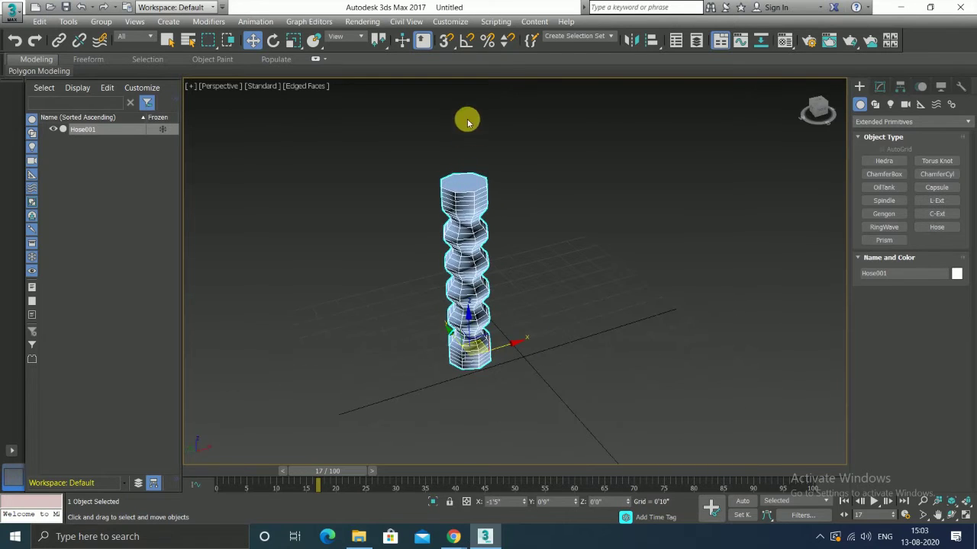
{"action": "scroll", "coordinate": [574, 212], "scroll_direction": "up", "scroll_amount": 3}
{"action": "left_click", "coordinate": [562, 344]}
{"action": "mouse_move", "coordinate": [563, 344]}
{"action": "middle_mouse_down", "text": "alt"}
{"action": "mouse_move", "coordinate": [588, 257]}
{"action": "mouse_move", "coordinate": [568, 322]}
{"action": "mouse_move", "coordinate": [608, 303]}
{"action": "middle_mouse_up", "text": "alt"}
{"action": "mouse_move", "coordinate": [647, 264]}
{"action": "middle_mouse_down", "text": "alt"}
{"action": "mouse_move", "coordinate": [547, 329]}
{"action": "mouse_move", "coordinate": [301, 299]}
{"action": "middle_mouse_up", "text": "alt"}
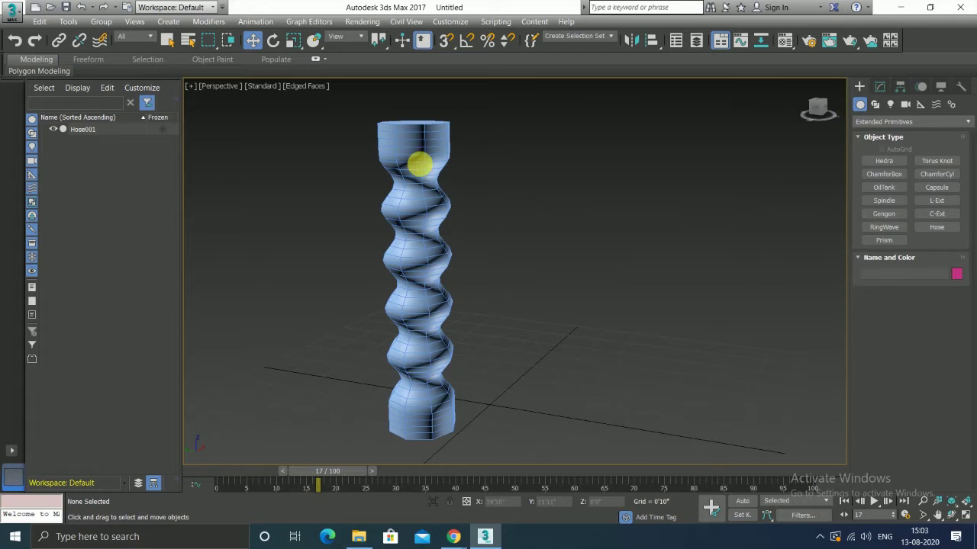
{"action": "left_click", "coordinate": [434, 178]}
Step: In the Modify panel, set the hose Height to 5'10"
{"action": "left_click", "coordinate": [879, 86]}
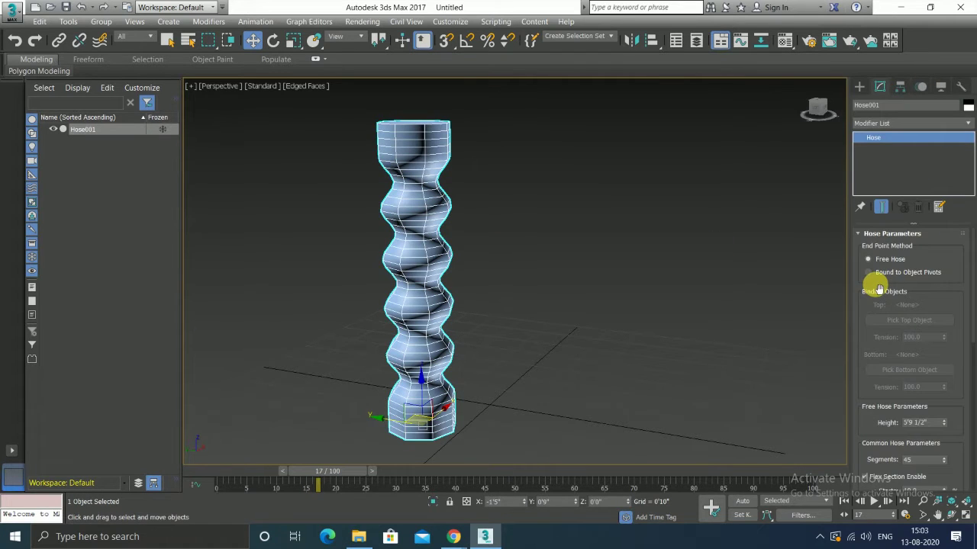
{"action": "scroll", "coordinate": [889, 312], "scroll_direction": "down", "scroll_amount": 2}
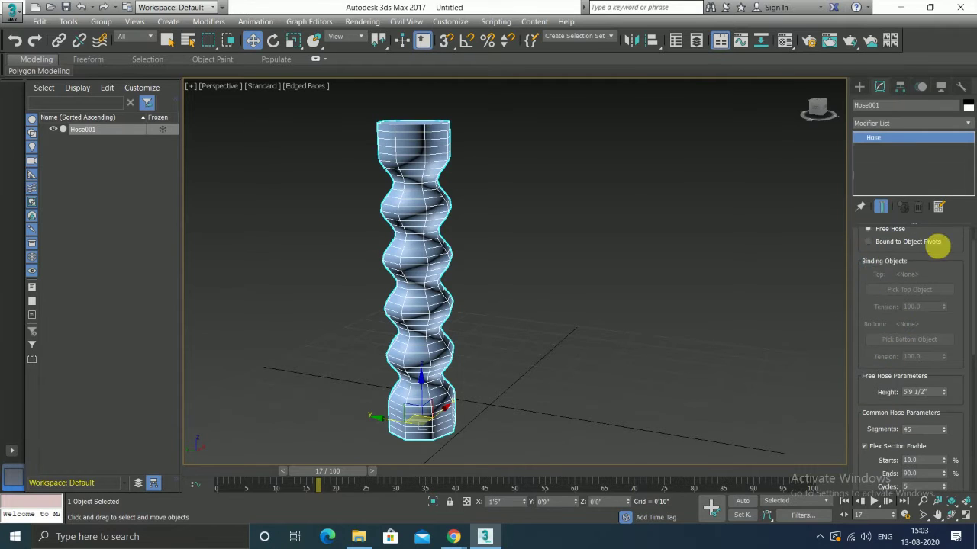
{"action": "scroll", "coordinate": [878, 321], "scroll_direction": "down", "scroll_amount": 1}
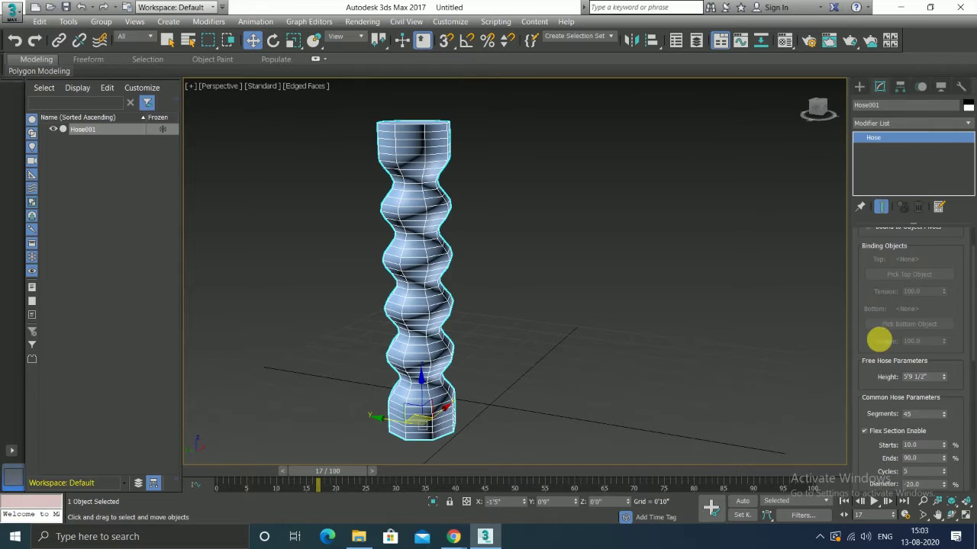
{"action": "scroll", "coordinate": [919, 399], "scroll_direction": "down", "scroll_amount": 1}
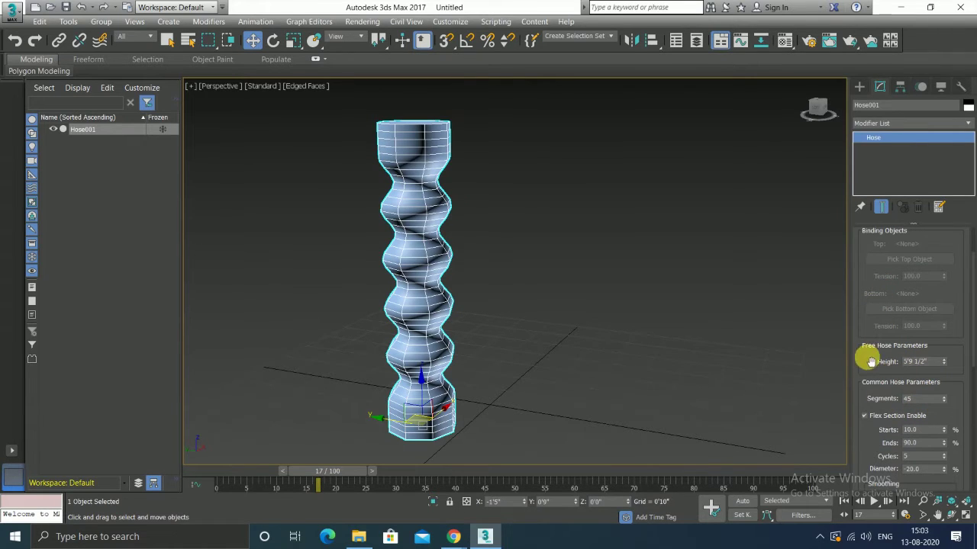
{"action": "scroll", "coordinate": [944, 489], "scroll_direction": "down", "scroll_amount": 1}
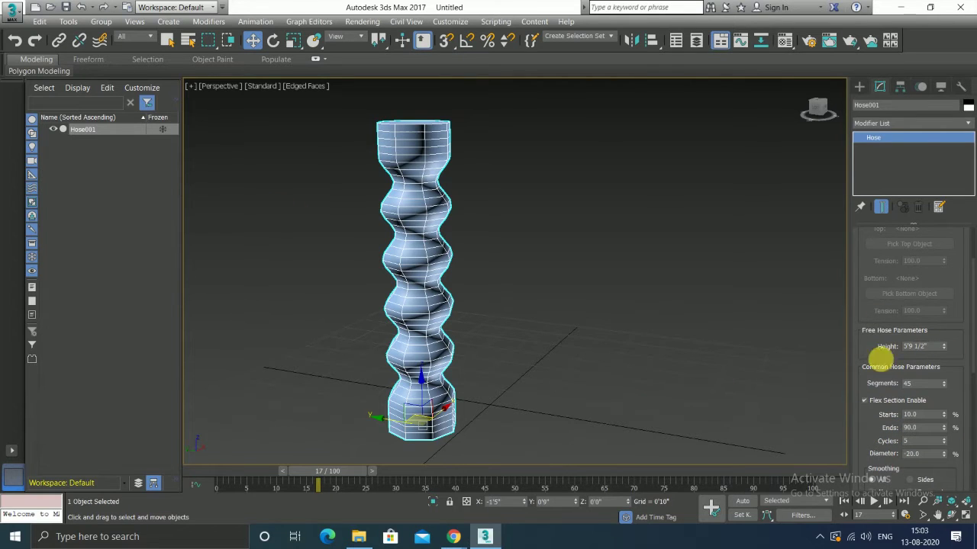
{"action": "middle_click_drag", "start_coordinate": [557, 346], "coordinate": [593, 331]}
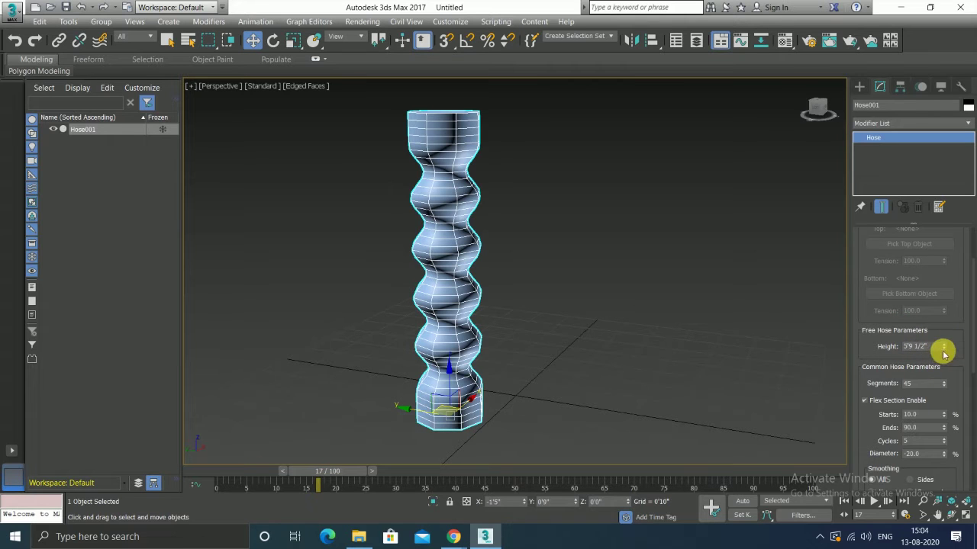
{"action": "left_click_drag", "start_coordinate": [944, 345], "coordinate": [952, 342]}
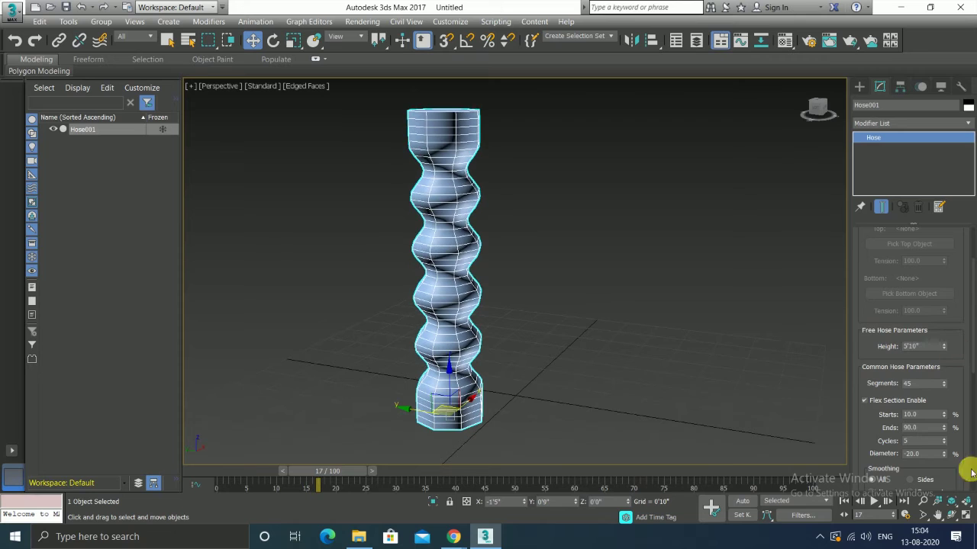
Step: Raise the hose Segments from 45 to 54
{"action": "left_click", "coordinate": [945, 383]}
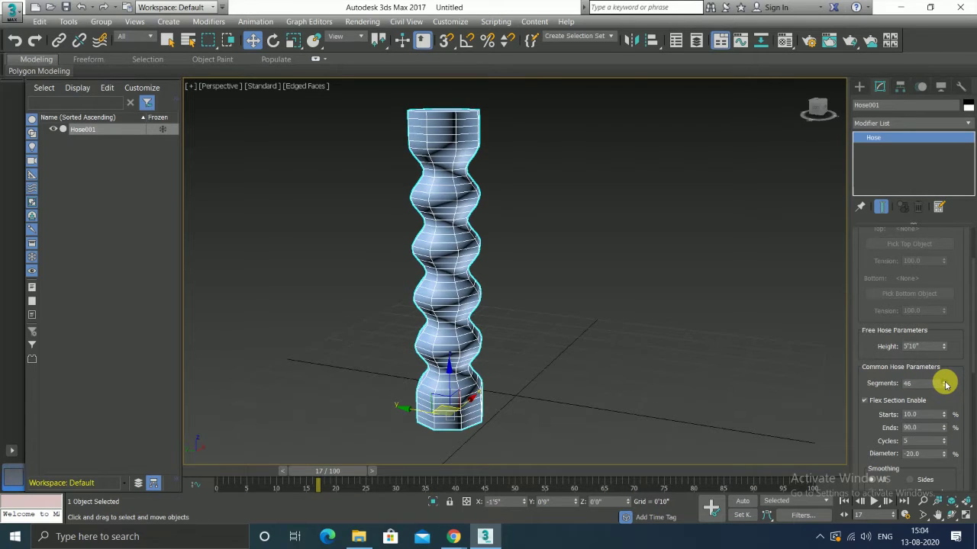
{"action": "left_click", "coordinate": [944, 383]}
{"action": "left_click", "coordinate": [945, 383]}
{"action": "left_click", "coordinate": [945, 383]}
{"action": "left_click", "coordinate": [945, 383]}
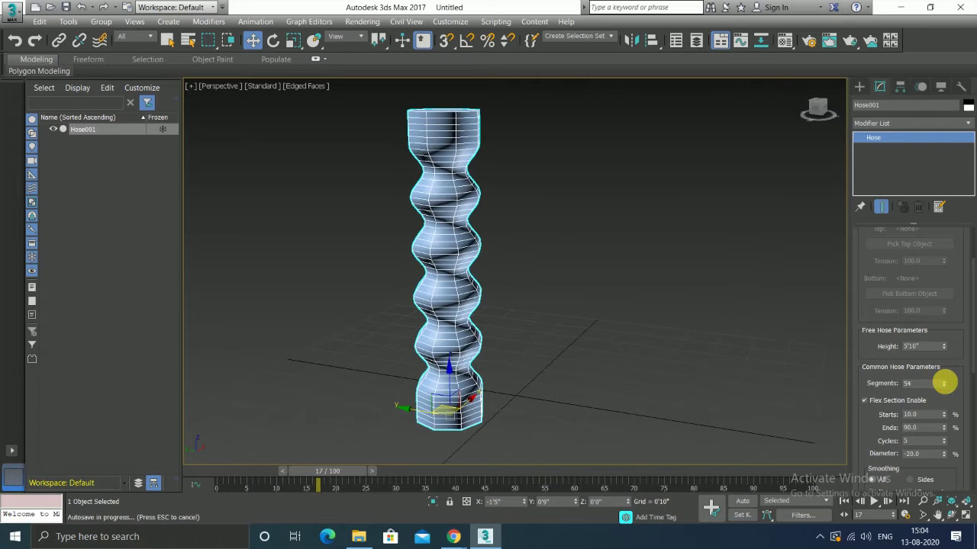
{"action": "scroll", "coordinate": [948, 423], "scroll_direction": "down", "scroll_amount": 1}
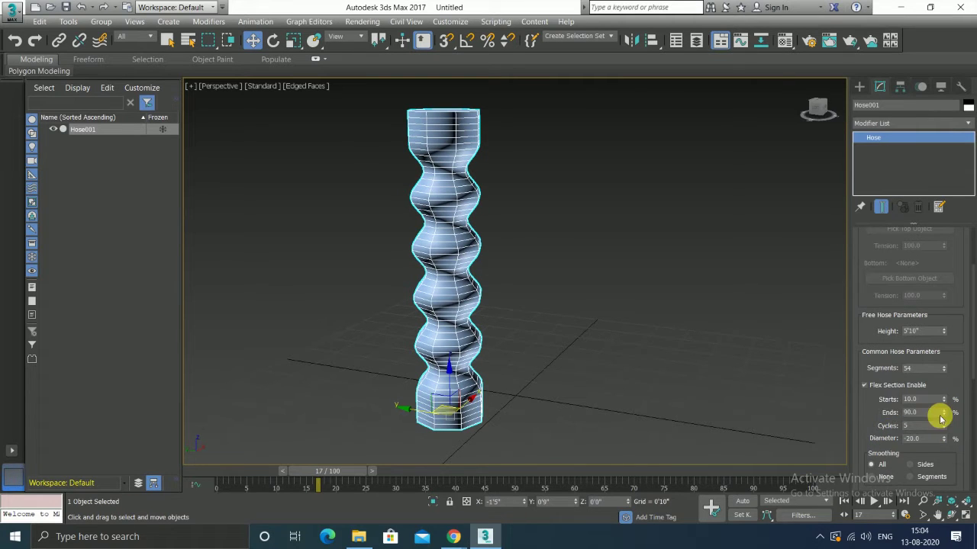
{"action": "scroll", "coordinate": [937, 428], "scroll_direction": "down", "scroll_amount": 1}
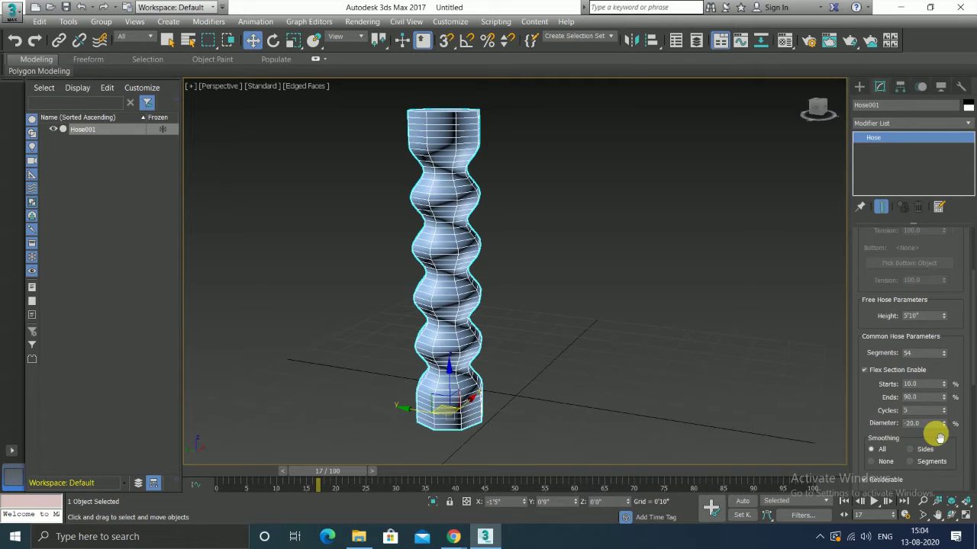
{"action": "scroll", "coordinate": [937, 432], "scroll_direction": "down", "scroll_amount": 1}
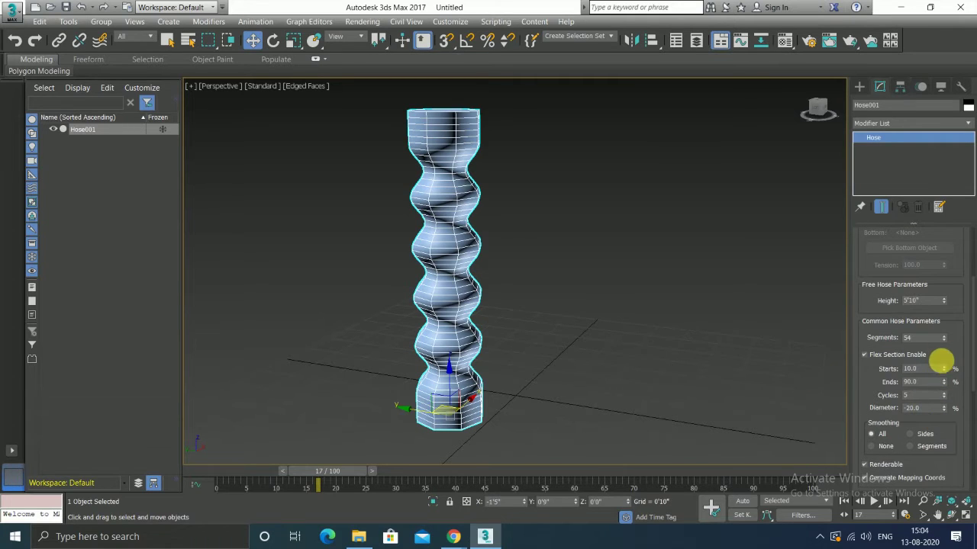
Step: Set Flex Section Starts 14%, Ends 87%, Cycles 8 and Diameter -22%, then deselect
{"action": "left_click_drag", "start_coordinate": [944, 370], "coordinate": [942, 371]}
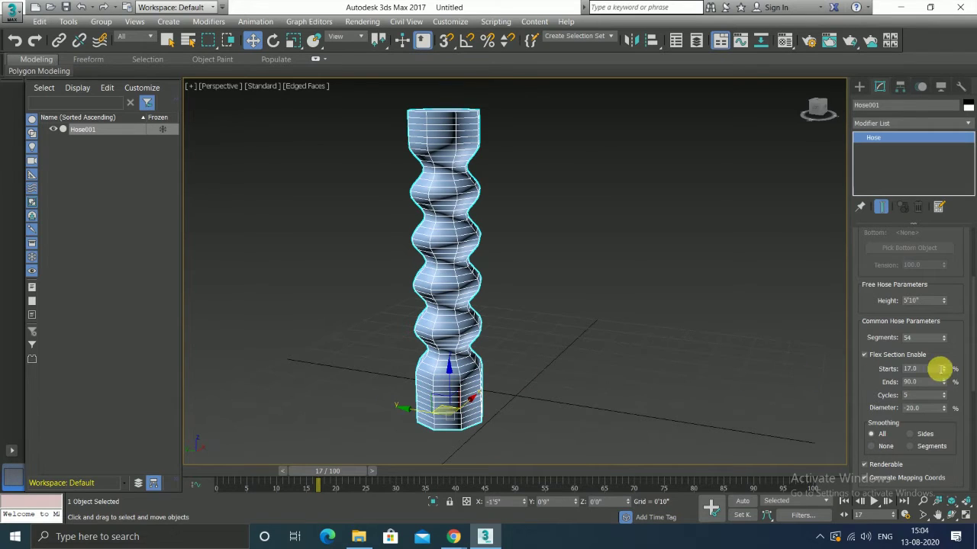
{"action": "left_click_drag", "start_coordinate": [945, 369], "coordinate": [945, 369]}
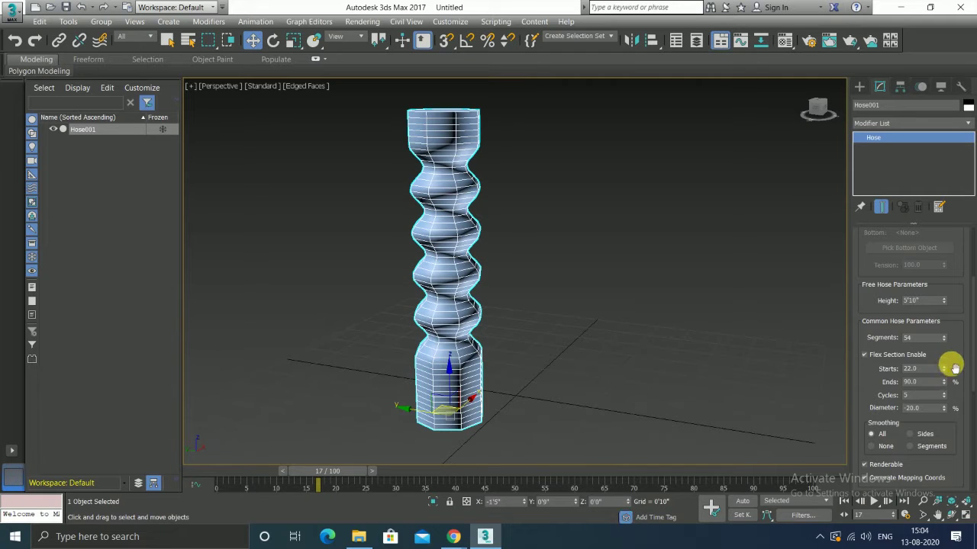
{"action": "left_click_drag", "start_coordinate": [945, 368], "coordinate": [945, 387]}
{"action": "left_click", "coordinate": [944, 373]}
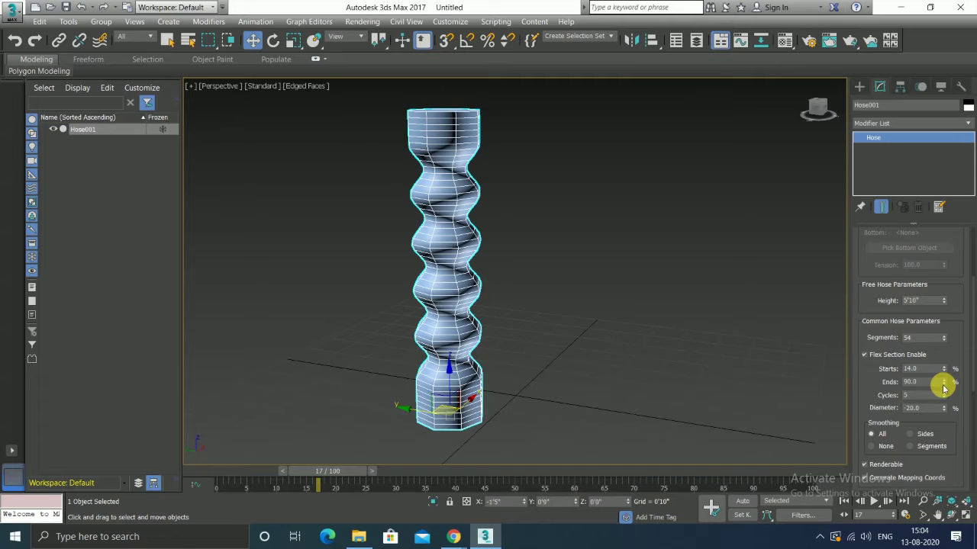
{"action": "left_click_drag", "start_coordinate": [944, 388], "coordinate": [943, 392]}
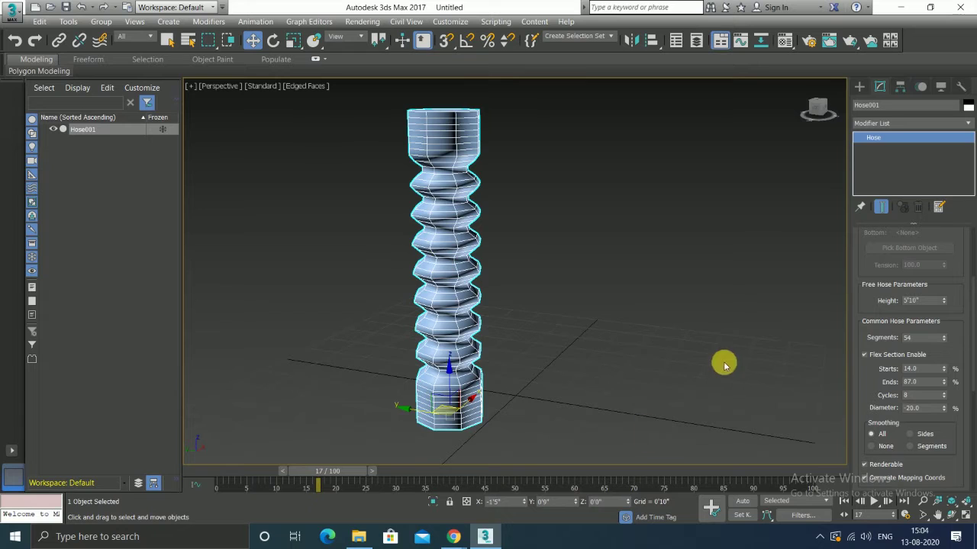
{"action": "mouse_move", "coordinate": [943, 409]}
{"action": "left_mouse_down"}
{"action": "mouse_move", "coordinate": [962, 328]}
{"action": "mouse_move", "coordinate": [961, 434]}
{"action": "mouse_move", "coordinate": [956, 419]}
{"action": "left_mouse_up"}
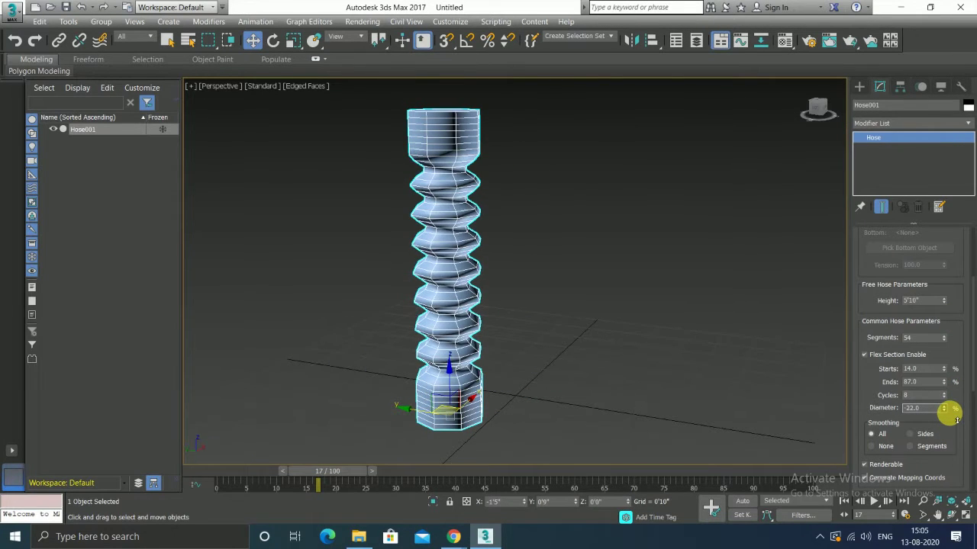
{"action": "left_click", "coordinate": [637, 256]}
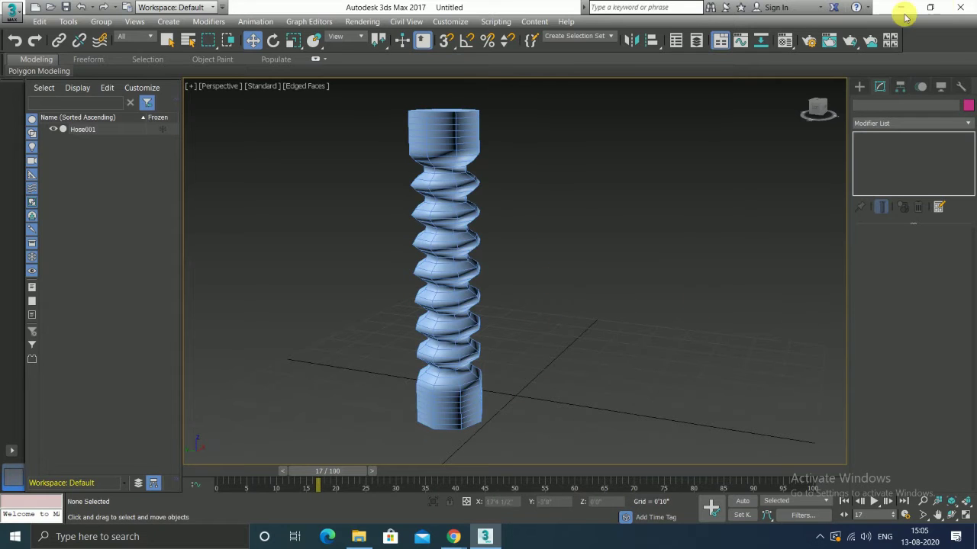
Step: Reselect the hose and try the Sides, None and Segments smoothing options
{"action": "left_click", "coordinate": [432, 157]}
{"action": "scroll", "coordinate": [905, 395], "scroll_direction": "down", "scroll_amount": 1}
{"action": "scroll", "coordinate": [906, 399], "scroll_direction": "down", "scroll_amount": 2}
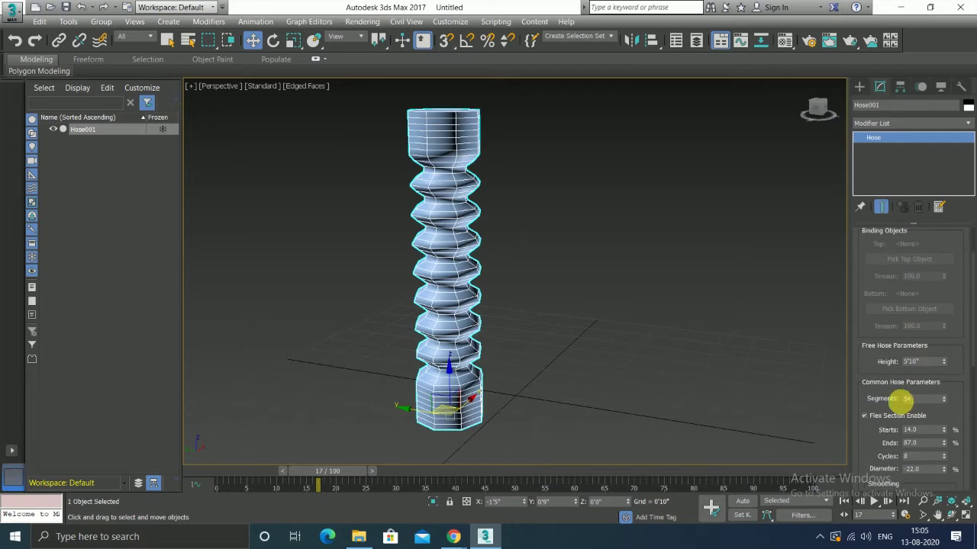
{"action": "scroll", "coordinate": [892, 427], "scroll_direction": "down", "scroll_amount": 1}
{"action": "scroll", "coordinate": [885, 434], "scroll_direction": "down", "scroll_amount": 1}
{"action": "scroll", "coordinate": [900, 419], "scroll_direction": "down", "scroll_amount": 1}
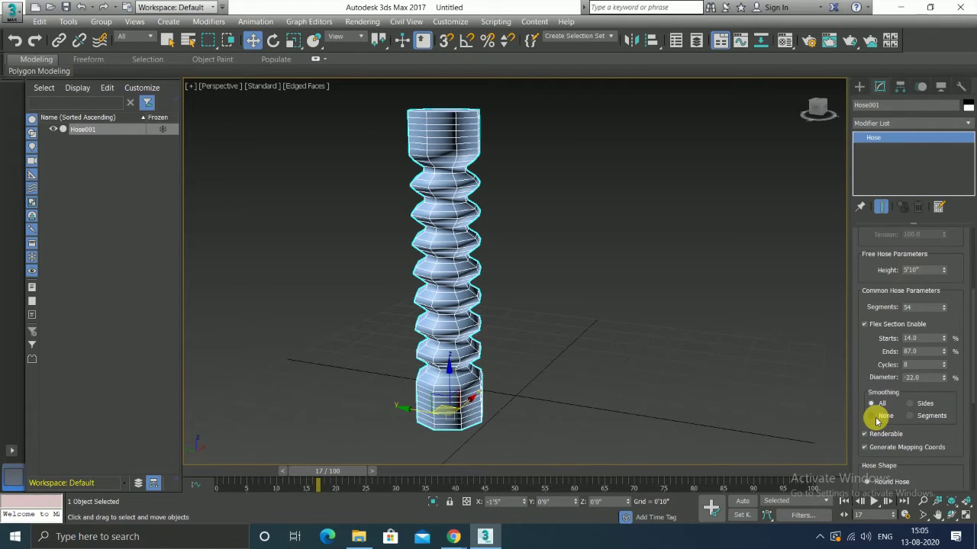
{"action": "left_click", "coordinate": [912, 405]}
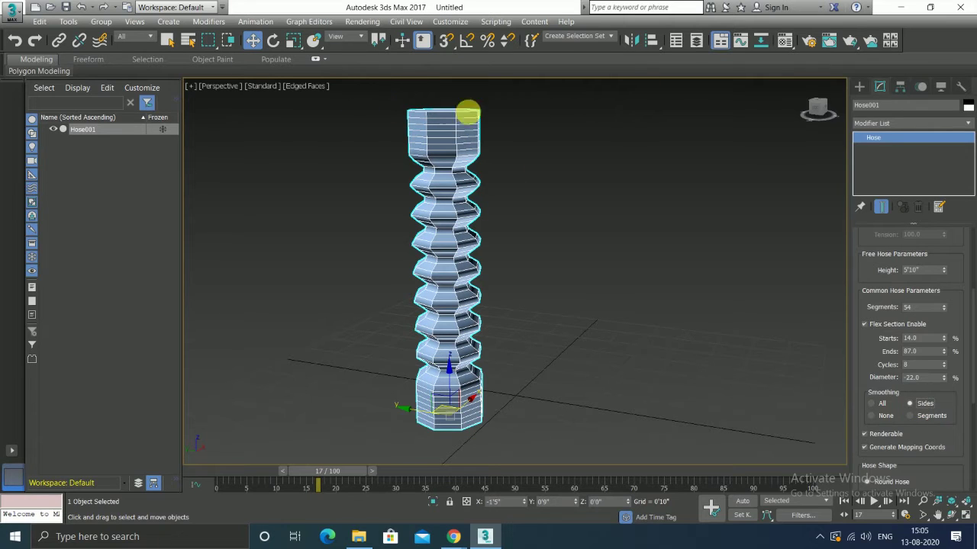
{"action": "left_click", "coordinate": [872, 416]}
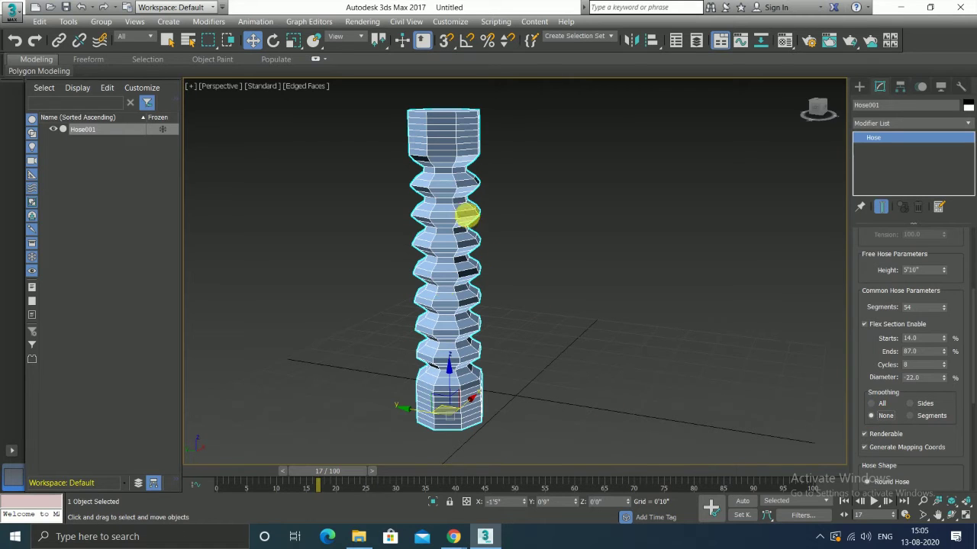
{"action": "left_click", "coordinate": [911, 416]}
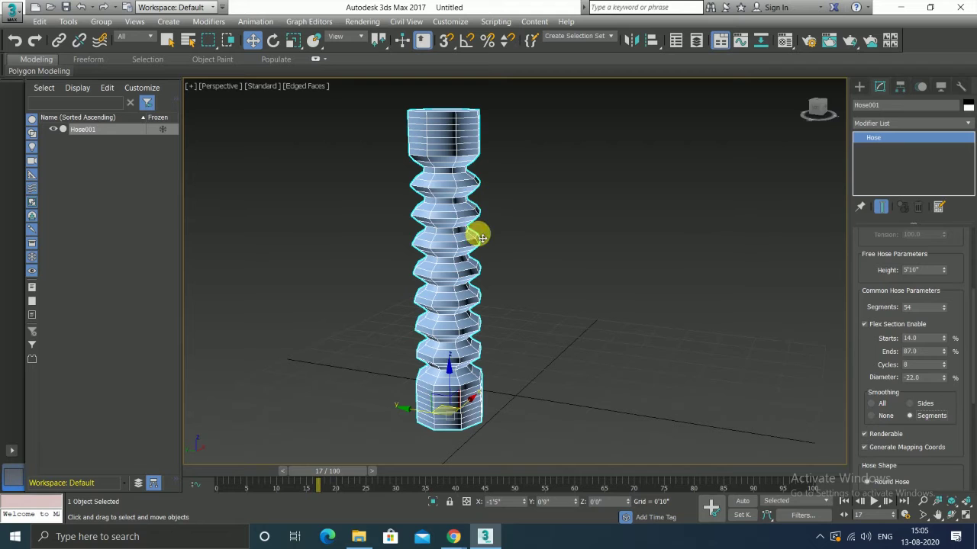
Step: Set Hose Smoothing to All
{"action": "scroll", "coordinate": [466, 193], "scroll_direction": "up", "scroll_amount": 3}
{"action": "scroll", "coordinate": [464, 190], "scroll_direction": "up", "scroll_amount": 3}
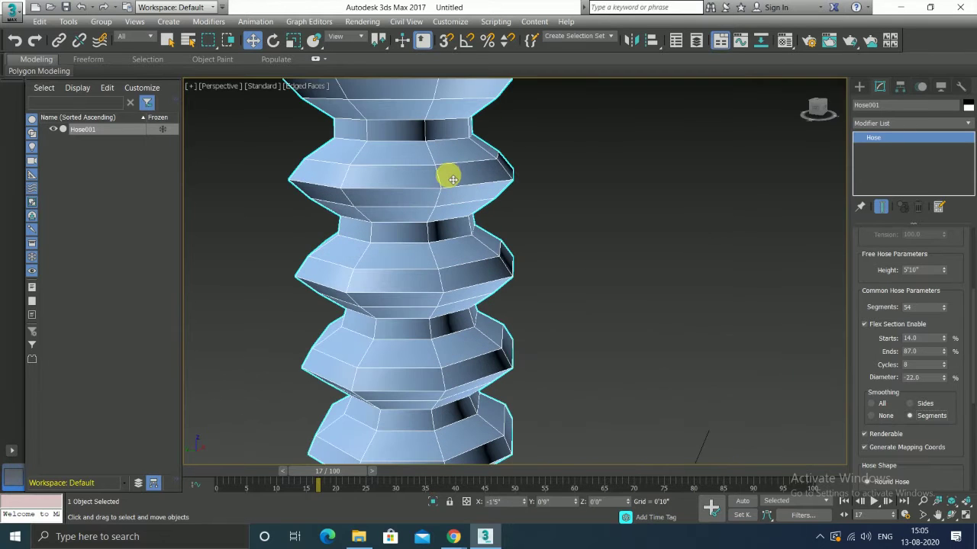
{"action": "scroll", "coordinate": [455, 191], "scroll_direction": "down", "scroll_amount": 2}
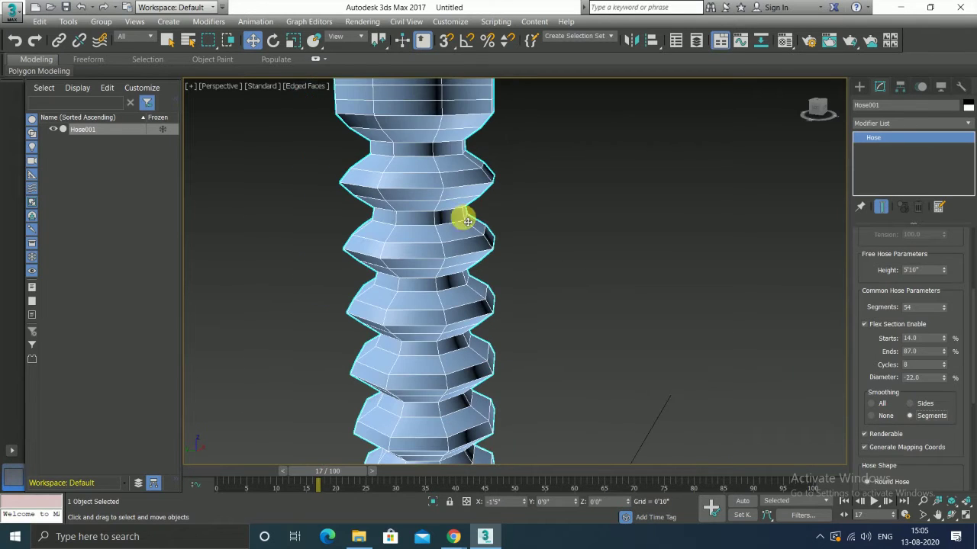
{"action": "left_click", "coordinate": [870, 403]}
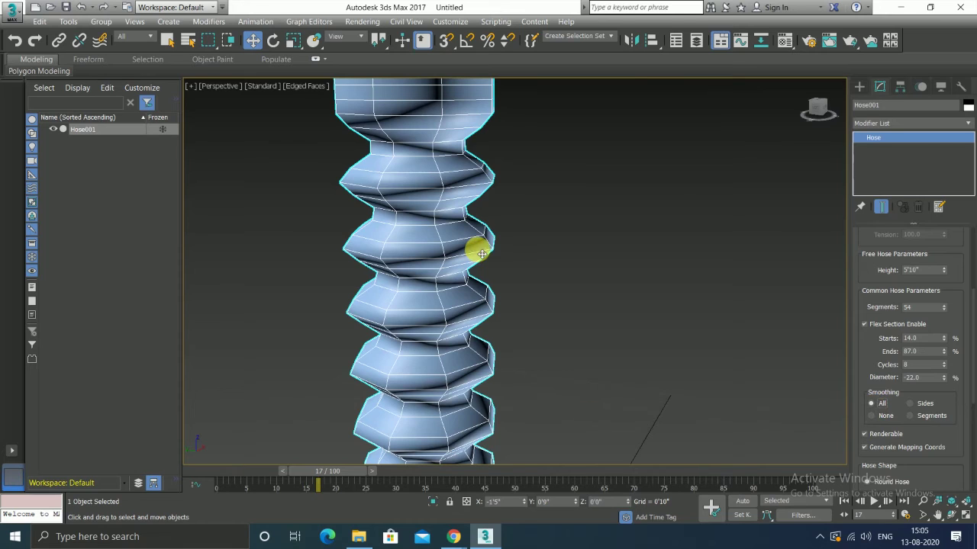
{"action": "scroll", "coordinate": [482, 253], "scroll_direction": "down", "scroll_amount": 2}
{"action": "scroll", "coordinate": [899, 422], "scroll_direction": "down", "scroll_amount": 1}
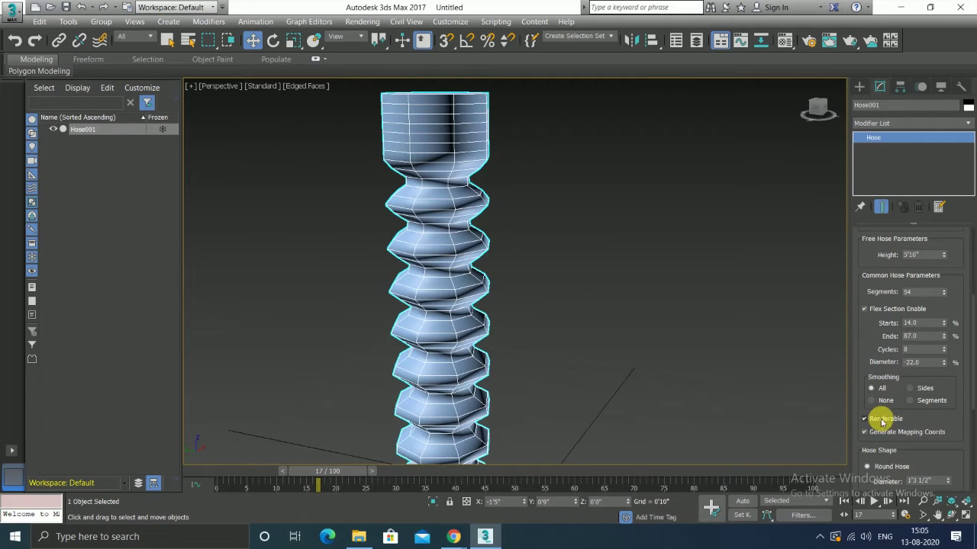
{"action": "scroll", "coordinate": [881, 419], "scroll_direction": "down", "scroll_amount": 1}
{"action": "scroll", "coordinate": [877, 424], "scroll_direction": "down", "scroll_amount": 1}
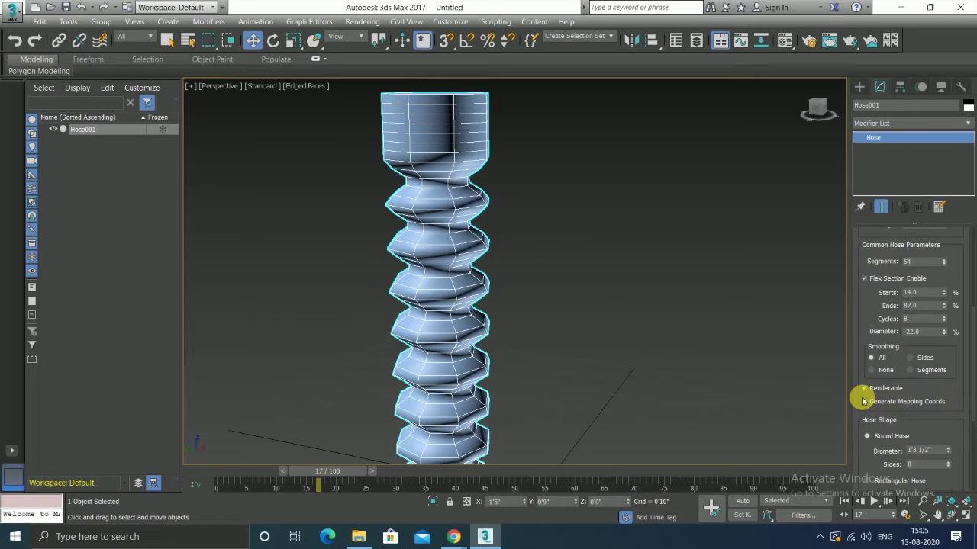
Step: Set the Round Hose Diameter to 1'8 1/2"
{"action": "mouse_move", "coordinate": [461, 332]}
{"action": "middle_mouse_down", "text": "alt"}
{"action": "mouse_move", "coordinate": [443, 225]}
{"action": "mouse_move", "coordinate": [450, 232]}
{"action": "middle_mouse_up", "text": "alt"}
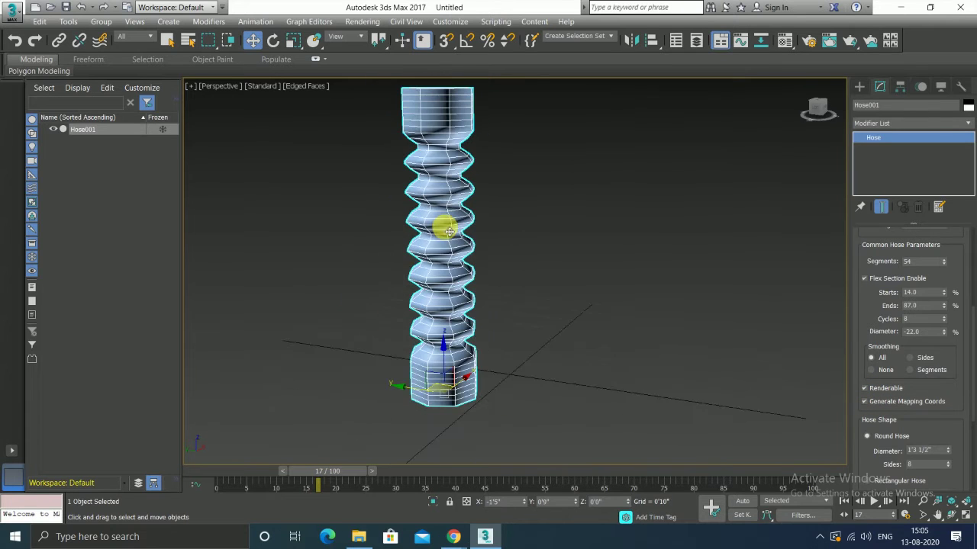
{"action": "scroll", "coordinate": [915, 442], "scroll_direction": "down", "scroll_amount": 1}
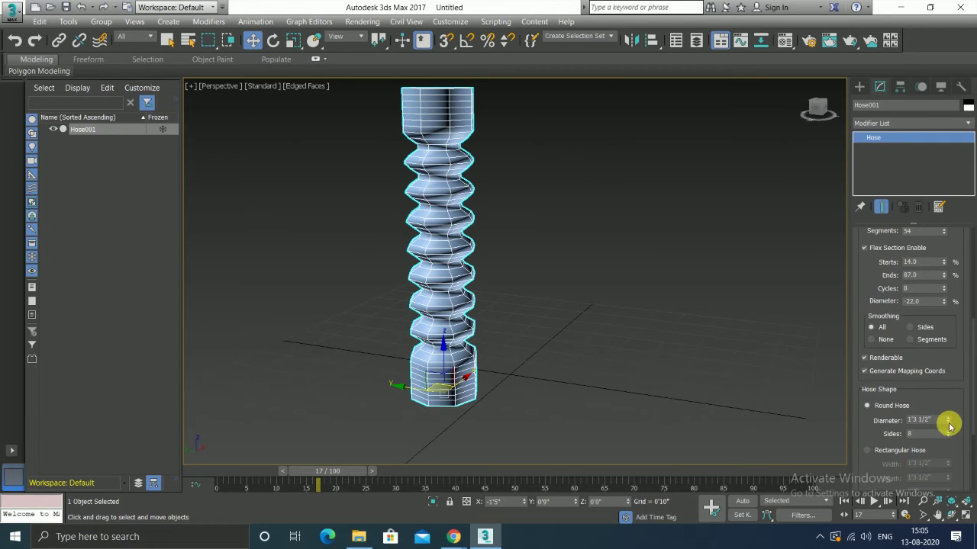
{"action": "left_click_drag", "start_coordinate": [948, 421], "coordinate": [949, 331]}
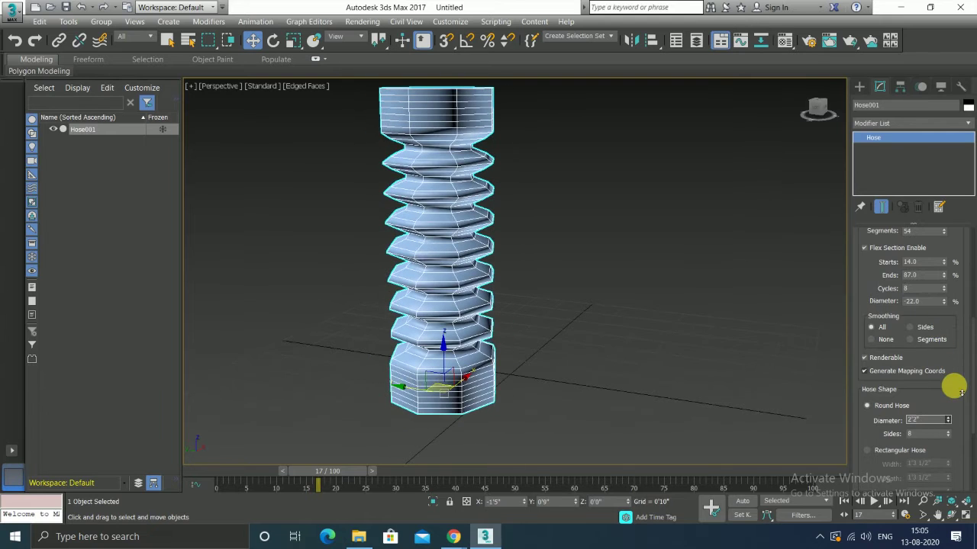
{"action": "left_click_drag", "start_coordinate": [950, 332], "coordinate": [938, 392]}
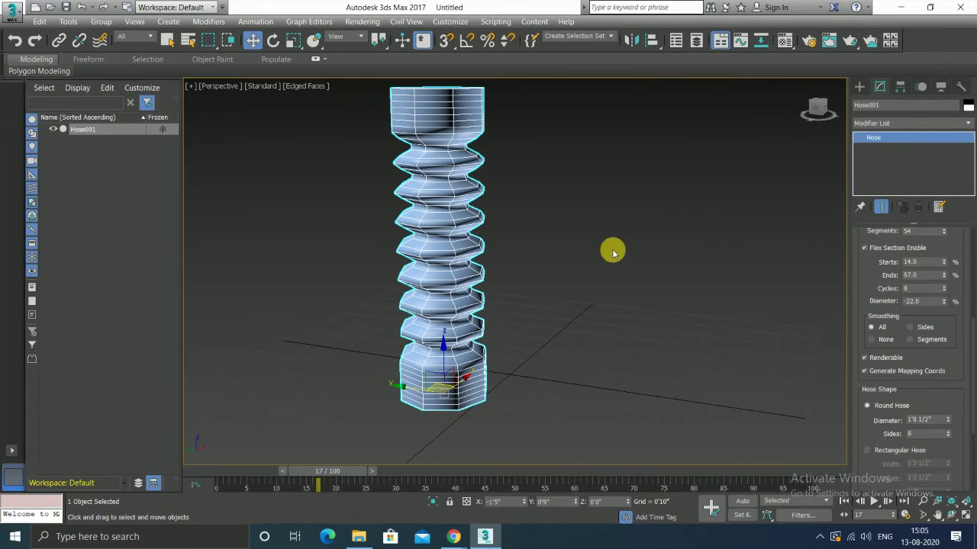
{"action": "mouse_move", "coordinate": [624, 254]}
{"action": "middle_mouse_down", "text": "alt"}
{"action": "mouse_move", "coordinate": [643, 280]}
{"action": "mouse_move", "coordinate": [654, 265]}
{"action": "mouse_move", "coordinate": [622, 441]}
{"action": "mouse_move", "coordinate": [585, 416]}
{"action": "mouse_move", "coordinate": [624, 386]}
{"action": "mouse_move", "coordinate": [591, 395]}
{"action": "middle_mouse_up", "text": "alt"}
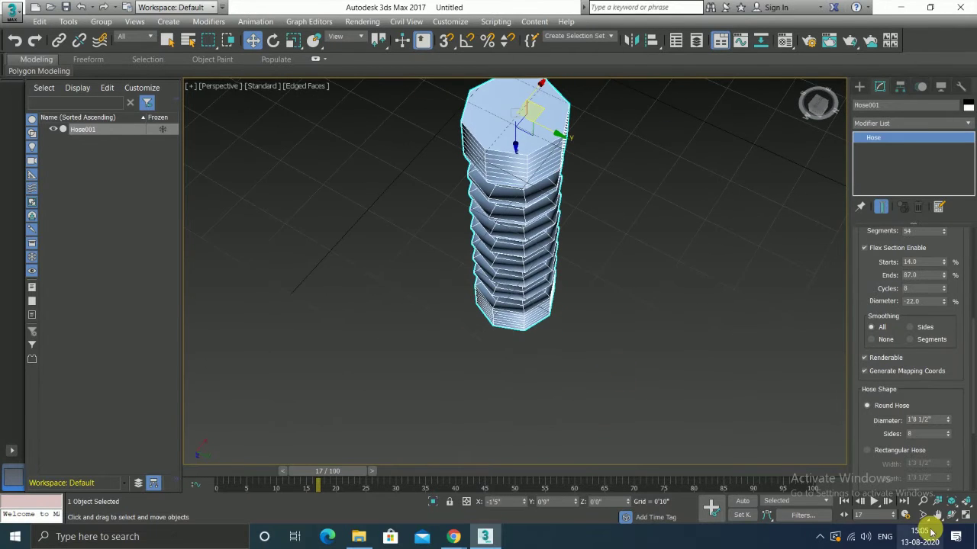
Step: Try 6, 12 and 3 sides, then settle on 15 sides
{"action": "left_click", "coordinate": [948, 436]}
{"action": "left_click", "coordinate": [948, 437]}
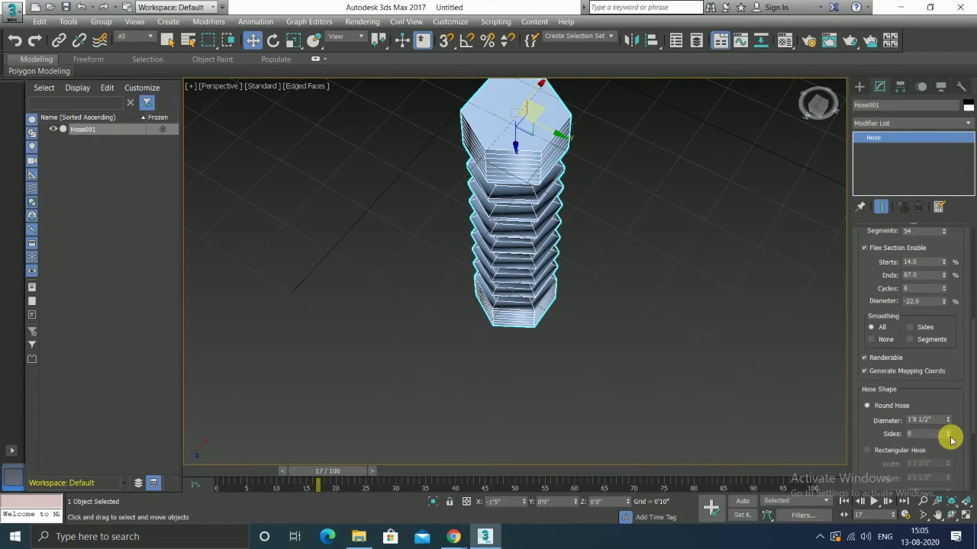
{"action": "left_click_drag", "start_coordinate": [948, 434], "coordinate": [950, 434]}
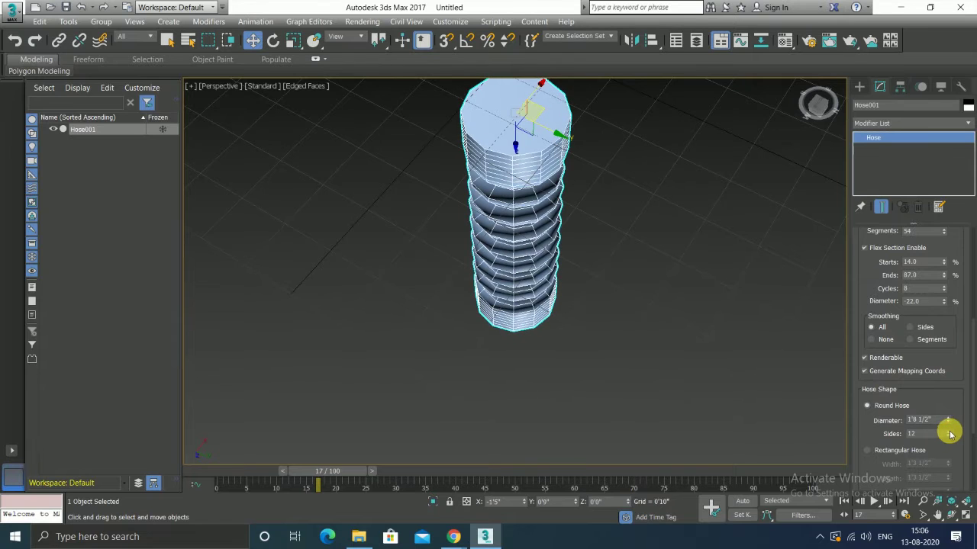
{"action": "left_click", "coordinate": [947, 431]}
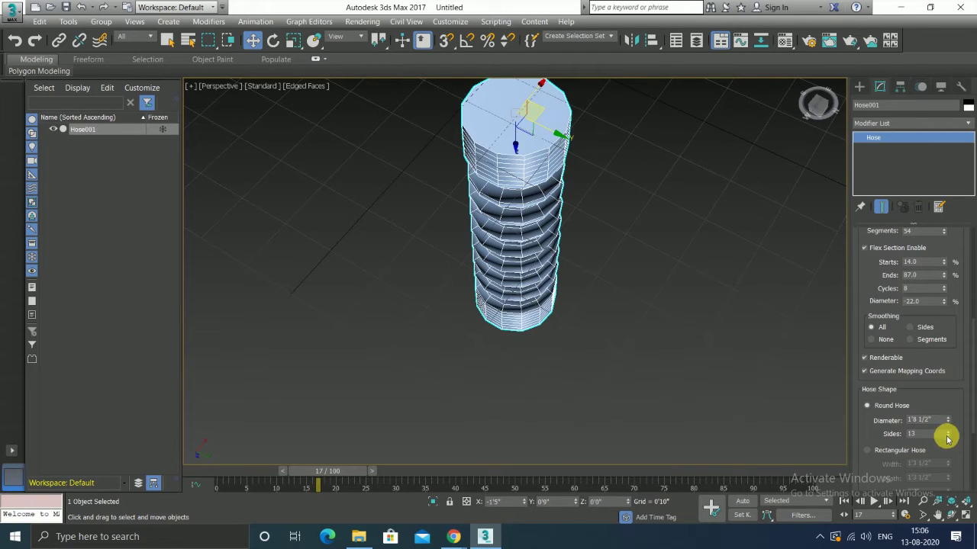
{"action": "left_click", "coordinate": [948, 437]}
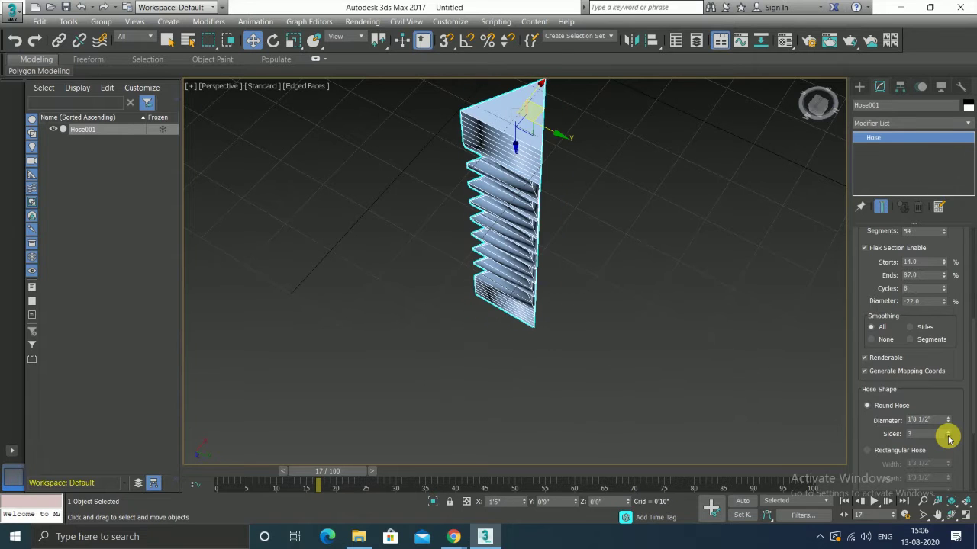
{"action": "mouse_move", "coordinate": [616, 366]}
{"action": "middle_mouse_down", "text": "alt"}
{"action": "mouse_move", "coordinate": [578, 405]}
{"action": "mouse_move", "coordinate": [554, 324]}
{"action": "mouse_move", "coordinate": [524, 322]}
{"action": "mouse_move", "coordinate": [573, 323]}
{"action": "mouse_move", "coordinate": [623, 353]}
{"action": "mouse_move", "coordinate": [686, 367]}
{"action": "middle_mouse_up", "text": "alt"}
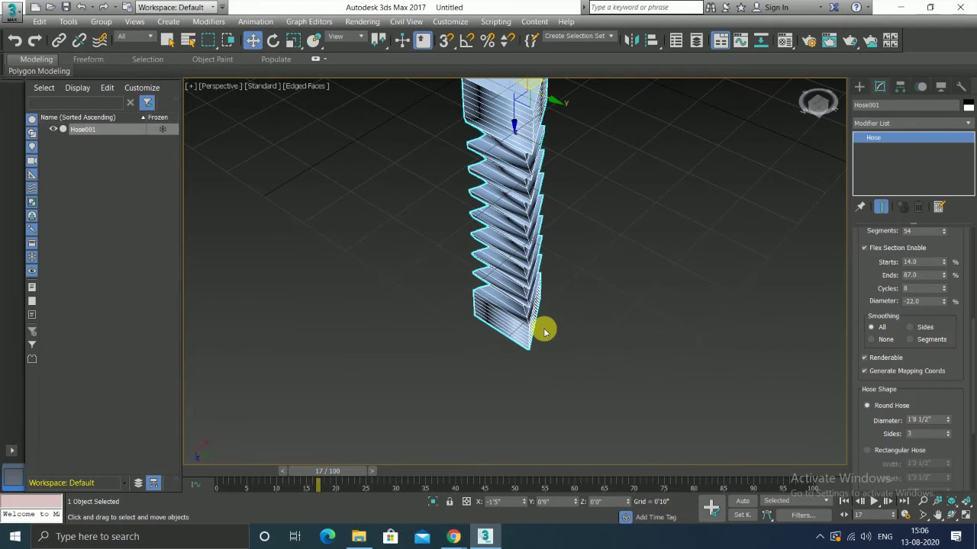
{"action": "mouse_move", "coordinate": [542, 328]}
{"action": "middle_mouse_down", "text": "alt"}
{"action": "mouse_move", "coordinate": [514, 344]}
{"action": "mouse_move", "coordinate": [588, 342]}
{"action": "mouse_move", "coordinate": [543, 371]}
{"action": "mouse_move", "coordinate": [577, 384]}
{"action": "mouse_move", "coordinate": [612, 364]}
{"action": "middle_mouse_up", "text": "alt"}
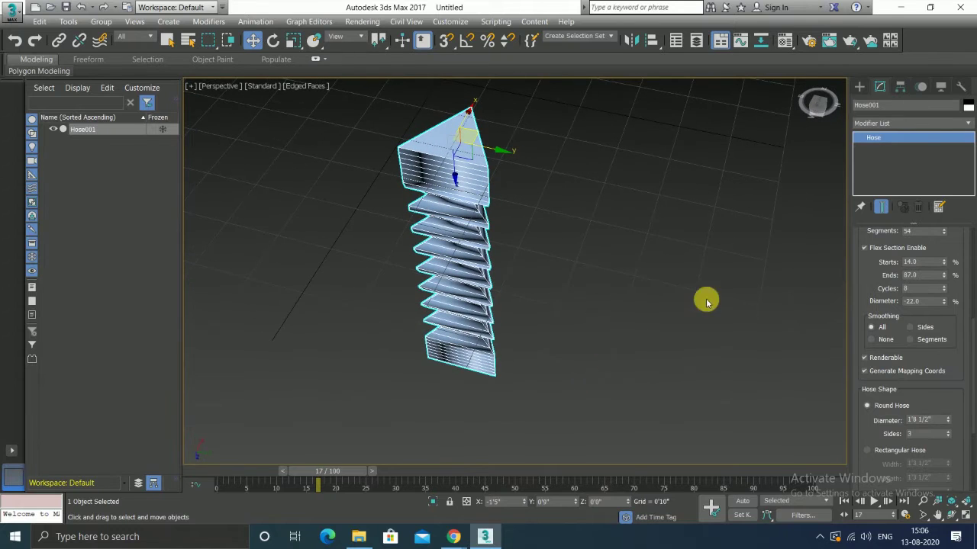
{"action": "left_click_drag", "start_coordinate": [947, 432], "coordinate": [944, 430]}
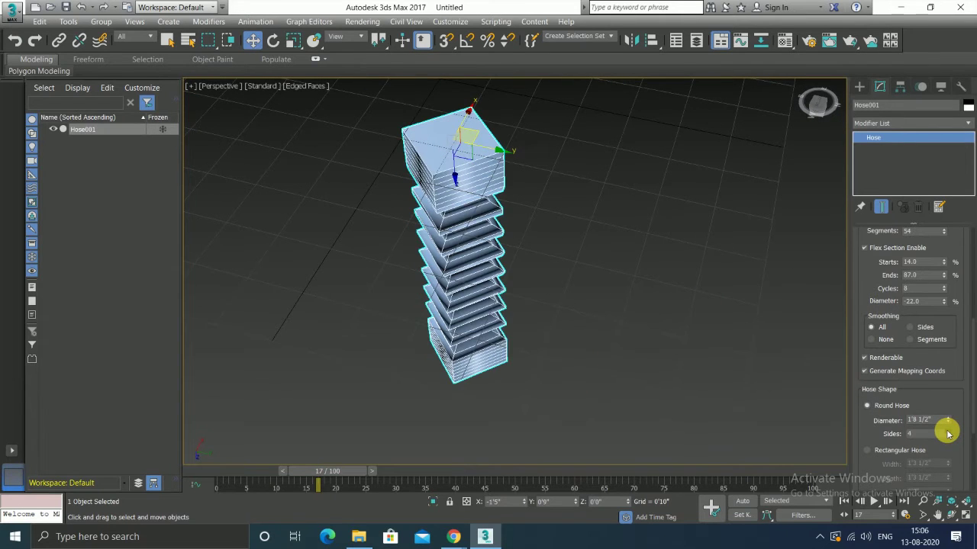
{"action": "mouse_move", "coordinate": [601, 337]}
{"action": "middle_mouse_down", "text": "alt"}
{"action": "mouse_move", "coordinate": [545, 356]}
{"action": "mouse_move", "coordinate": [519, 305]}
{"action": "mouse_move", "coordinate": [554, 314]}
{"action": "mouse_move", "coordinate": [585, 349]}
{"action": "middle_mouse_up", "text": "alt"}
{"action": "mouse_move", "coordinate": [631, 283]}
{"action": "middle_mouse_down", "text": "alt"}
{"action": "mouse_move", "coordinate": [544, 319]}
{"action": "mouse_move", "coordinate": [516, 153]}
{"action": "mouse_move", "coordinate": [569, 176]}
{"action": "middle_mouse_up", "text": "alt"}
{"action": "mouse_move", "coordinate": [536, 318]}
{"action": "middle_mouse_down", "text": "alt"}
{"action": "mouse_move", "coordinate": [558, 244]}
{"action": "mouse_move", "coordinate": [584, 205]}
{"action": "mouse_move", "coordinate": [619, 224]}
{"action": "mouse_move", "coordinate": [639, 219]}
{"action": "middle_mouse_up", "text": "alt"}
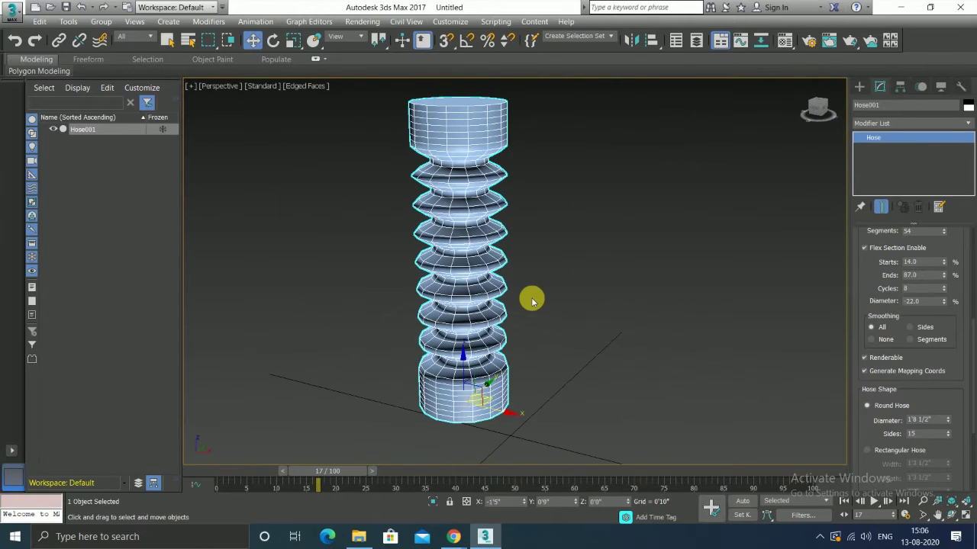
{"action": "middle_click_drag", "start_coordinate": [529, 299], "coordinate": [549, 298], "text": "alt"}
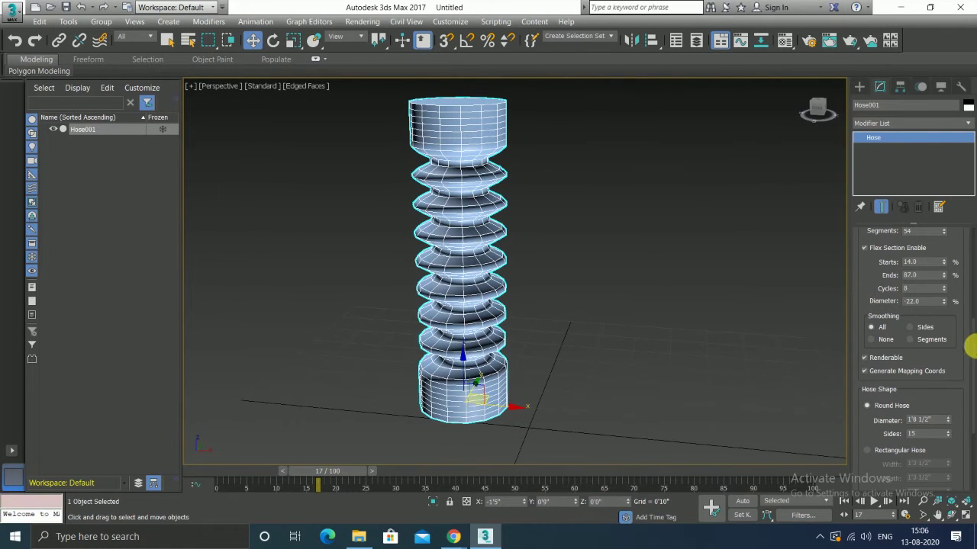
{"action": "left_click_drag", "start_coordinate": [974, 345], "coordinate": [962, 407]}
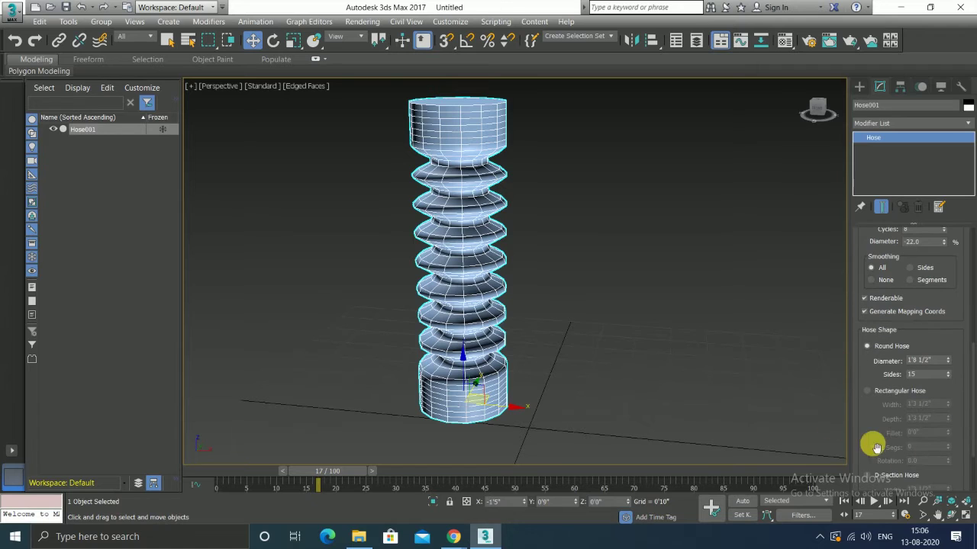
Step: Switch to Rectangular Hose with Width 1'1 1/2", Depth 1'10" and Fillet 0'6 1/2"
{"action": "left_click", "coordinate": [868, 395]}
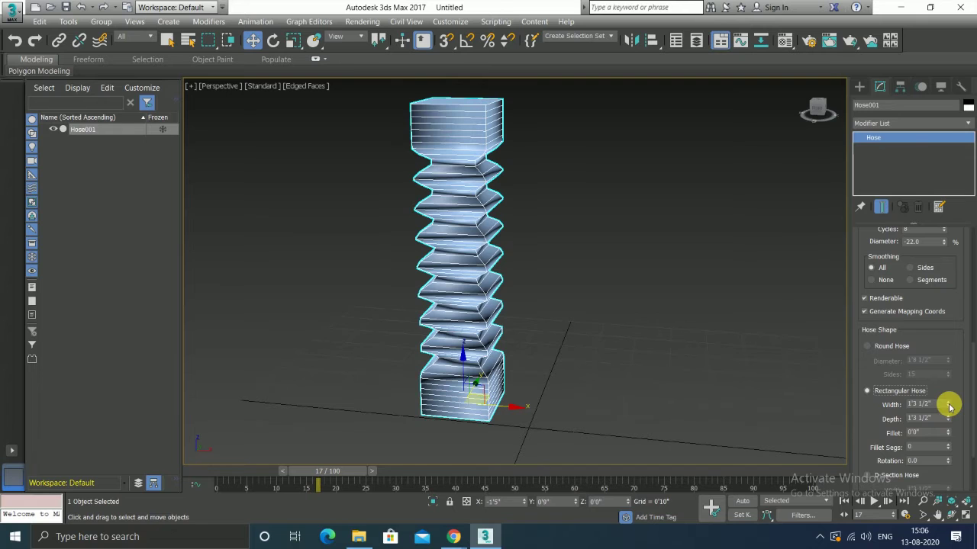
{"action": "mouse_move", "coordinate": [949, 407]}
{"action": "left_mouse_down"}
{"action": "mouse_move", "coordinate": [959, 376]}
{"action": "mouse_move", "coordinate": [964, 420]}
{"action": "left_mouse_up"}
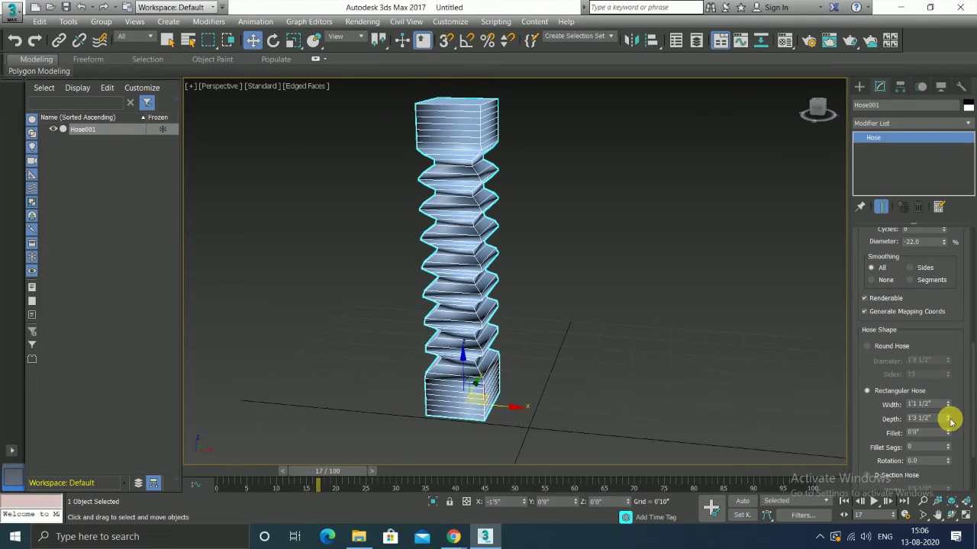
{"action": "mouse_move", "coordinate": [950, 418]}
{"action": "left_mouse_down"}
{"action": "mouse_move", "coordinate": [950, 349]}
{"action": "mouse_move", "coordinate": [954, 405]}
{"action": "mouse_move", "coordinate": [961, 387]}
{"action": "left_mouse_up"}
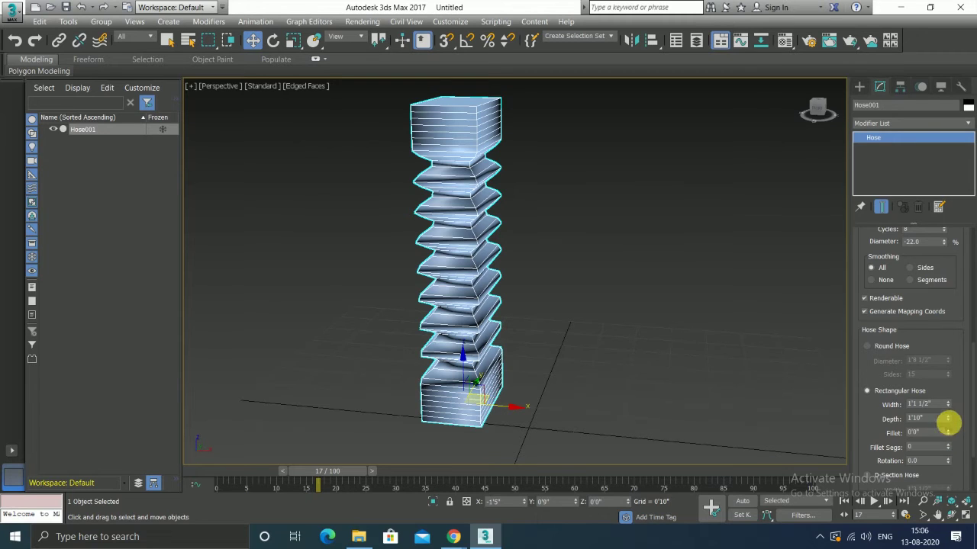
{"action": "left_click_drag", "start_coordinate": [947, 424], "coordinate": [962, 385]}
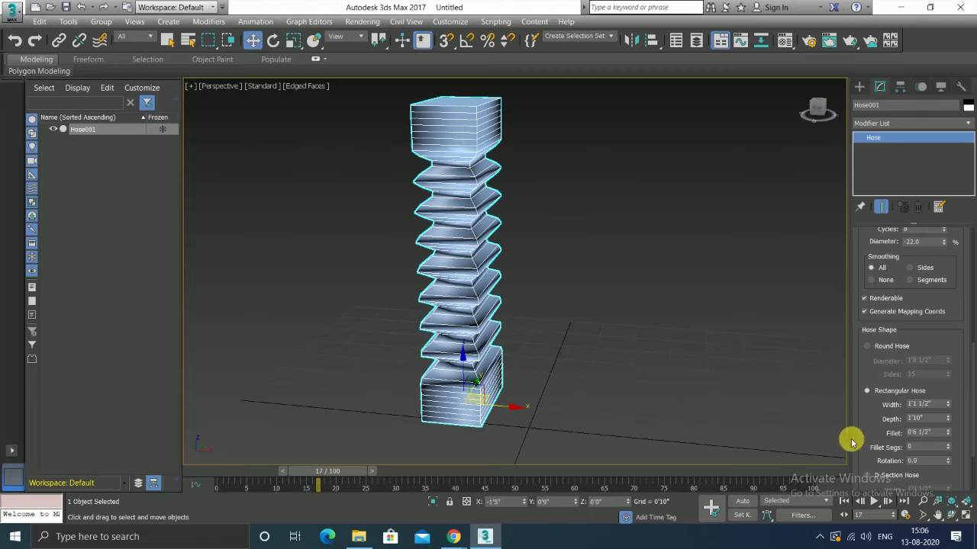
Step: Add a few fillet segments and shrink the rectangular Fillet to 0'1 1/2"
{"action": "left_click", "coordinate": [949, 445]}
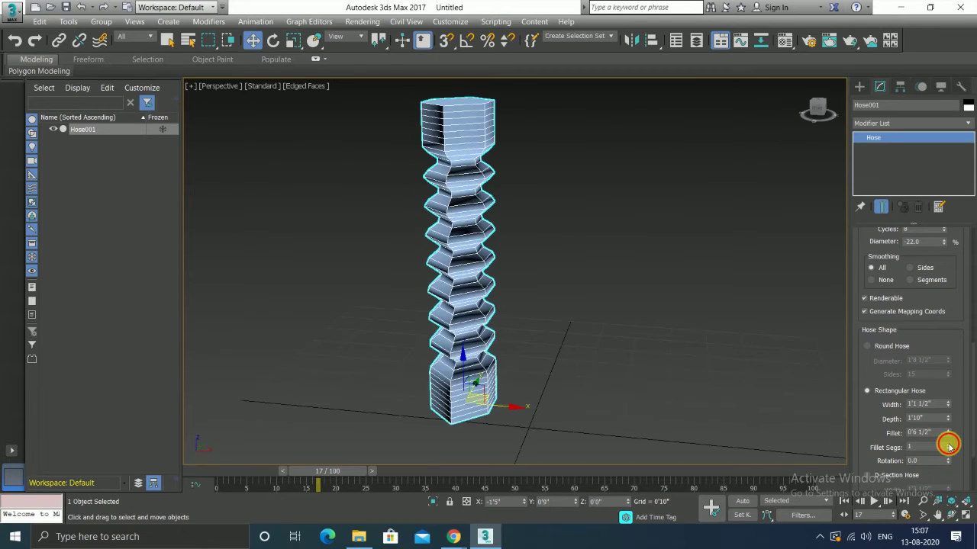
{"action": "left_click", "coordinate": [948, 445]}
{"action": "left_click", "coordinate": [949, 445]}
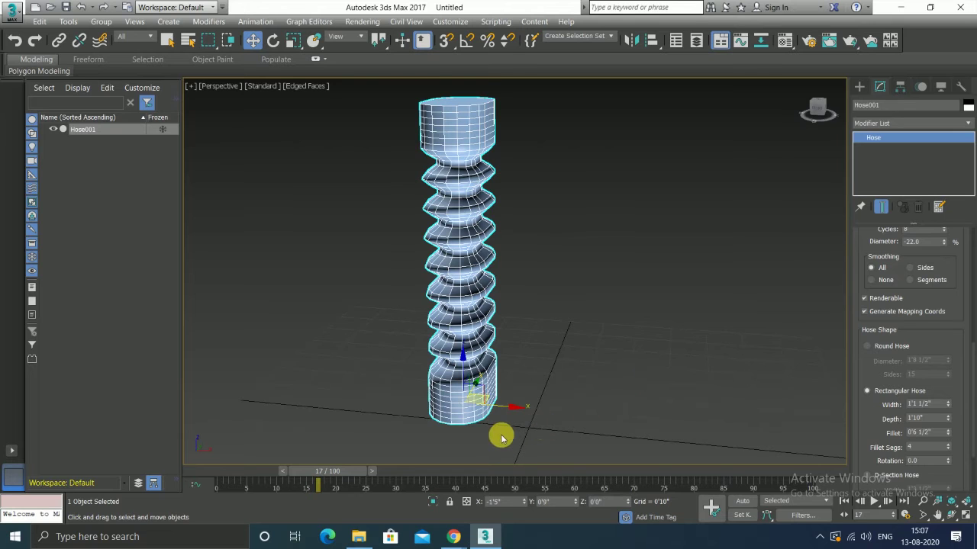
{"action": "scroll", "coordinate": [486, 396], "scroll_direction": "up", "scroll_amount": 3}
{"action": "scroll", "coordinate": [549, 322], "scroll_direction": "down", "scroll_amount": 5}
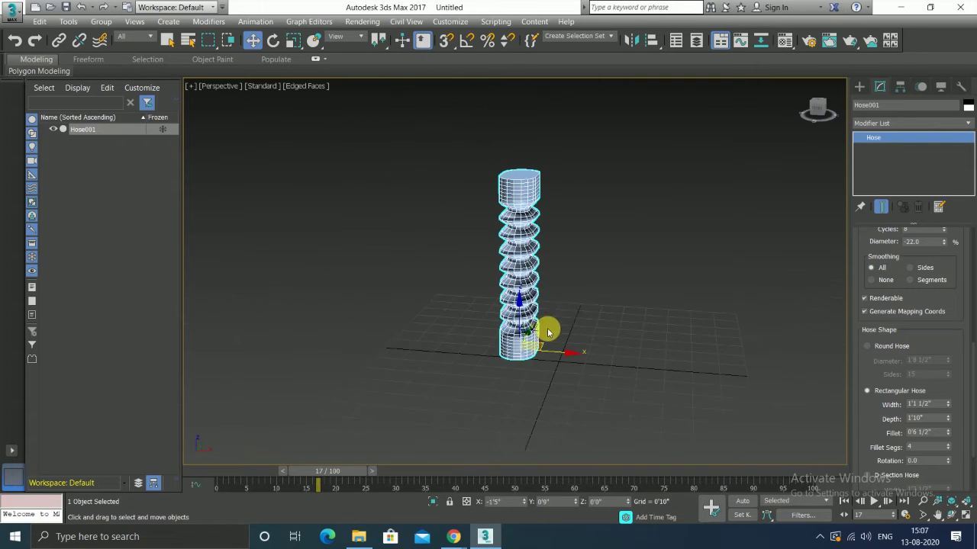
{"action": "middle_click_drag", "start_coordinate": [576, 330], "coordinate": [542, 338], "text": "alt"}
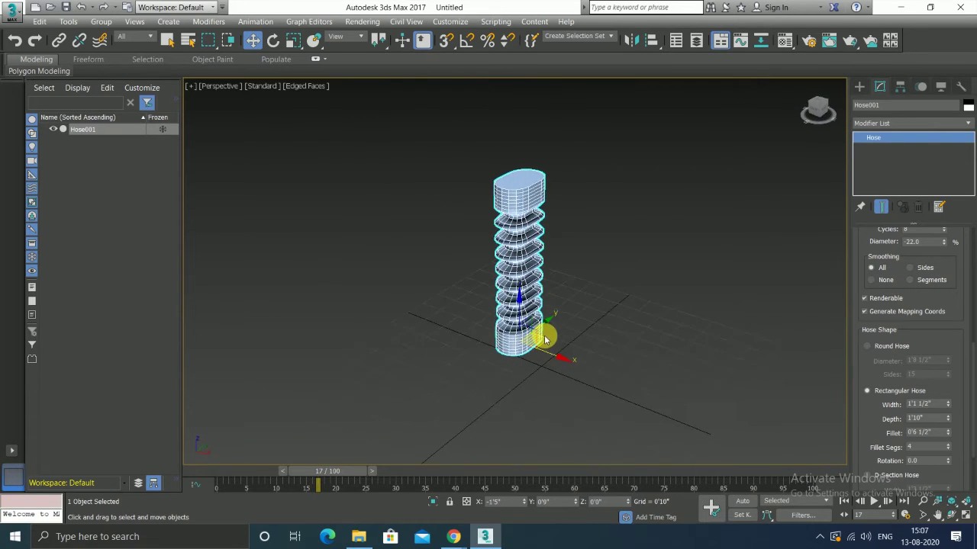
{"action": "scroll", "coordinate": [518, 197], "scroll_direction": "up", "scroll_amount": 4}
{"action": "scroll", "coordinate": [519, 196], "scroll_direction": "up", "scroll_amount": 2}
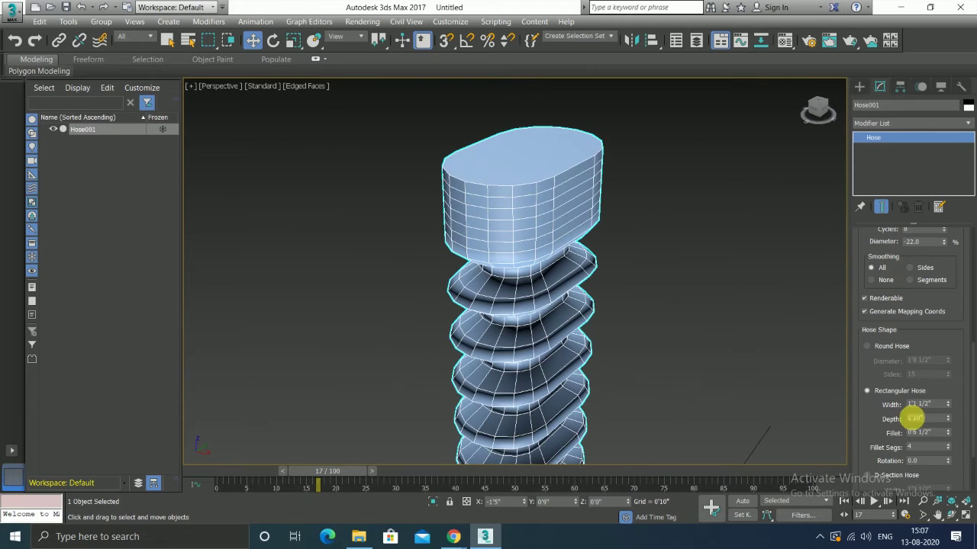
{"action": "left_click_drag", "start_coordinate": [950, 435], "coordinate": [949, 435]}
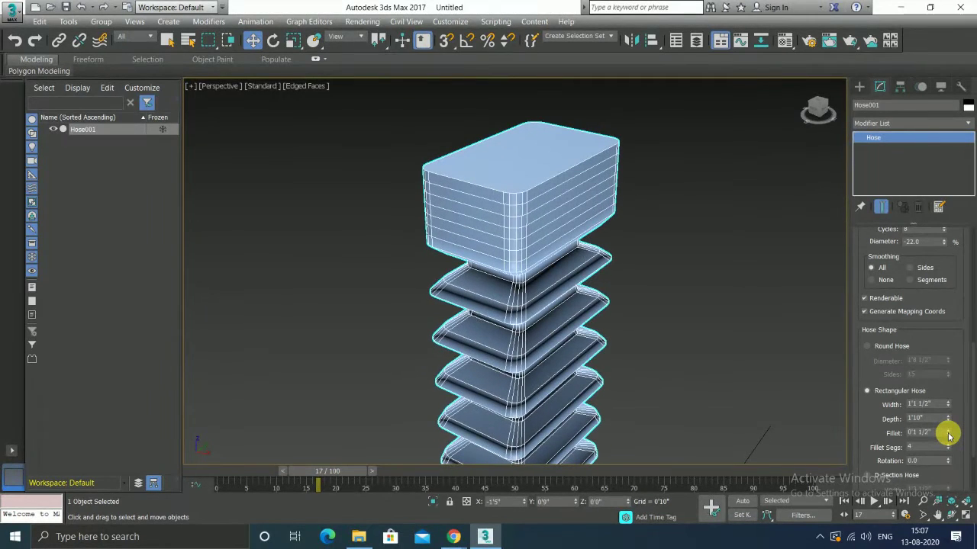
{"action": "scroll", "coordinate": [533, 204], "scroll_direction": "up", "scroll_amount": 2}
{"action": "scroll", "coordinate": [533, 204], "scroll_direction": "up", "scroll_amount": 2}
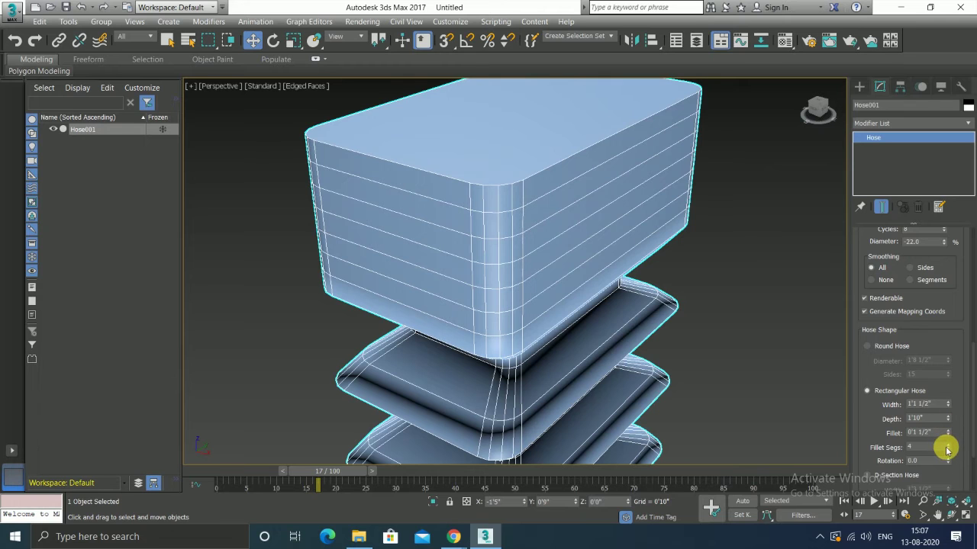
Step: Raise Fillet Segs to 17 for smoother rectangular corners
{"action": "left_click_drag", "start_coordinate": [950, 448], "coordinate": [950, 448]}
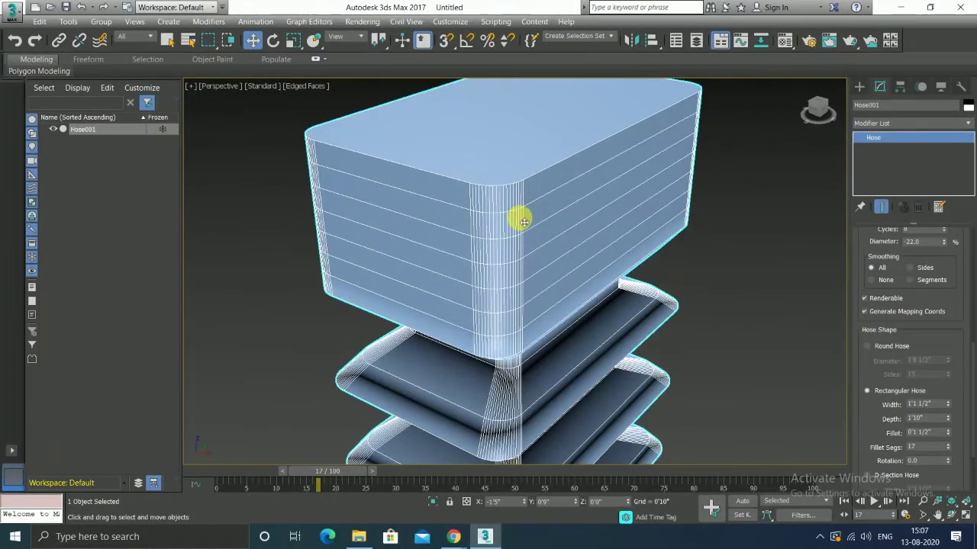
{"action": "scroll", "coordinate": [473, 243], "scroll_direction": "down", "scroll_amount": 3}
{"action": "mouse_move", "coordinate": [470, 324]}
{"action": "middle_mouse_down", "text": "alt"}
{"action": "mouse_move", "coordinate": [505, 331]}
{"action": "mouse_move", "coordinate": [552, 320]}
{"action": "mouse_move", "coordinate": [603, 228]}
{"action": "middle_mouse_up", "text": "alt"}
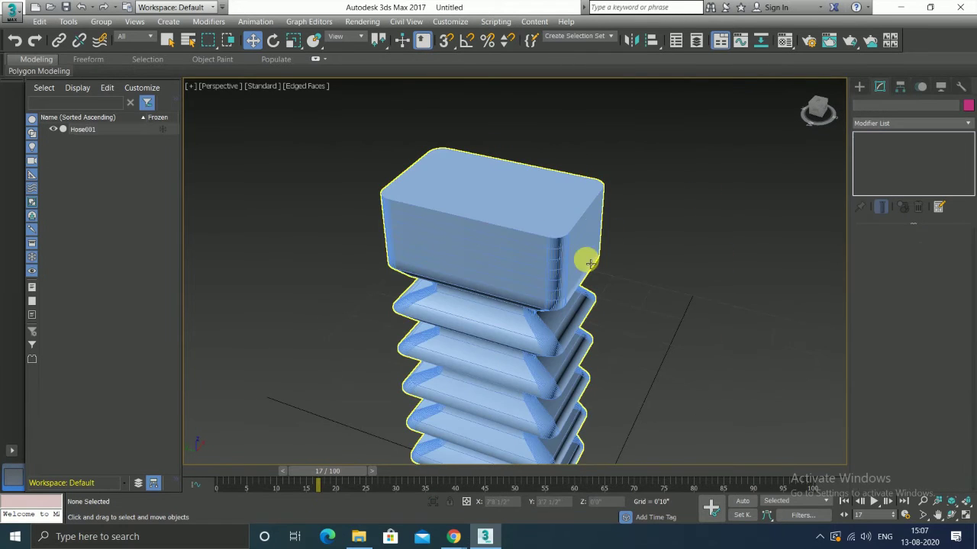
{"action": "scroll", "coordinate": [615, 274], "scroll_direction": "down", "scroll_amount": 4}
{"action": "scroll", "coordinate": [595, 264], "scroll_direction": "down", "scroll_amount": 2}
{"action": "mouse_move", "coordinate": [702, 337]}
{"action": "middle_mouse_down", "text": "alt"}
{"action": "mouse_move", "coordinate": [654, 354]}
{"action": "mouse_move", "coordinate": [584, 323]}
{"action": "mouse_move", "coordinate": [572, 353]}
{"action": "middle_mouse_up", "text": "alt"}
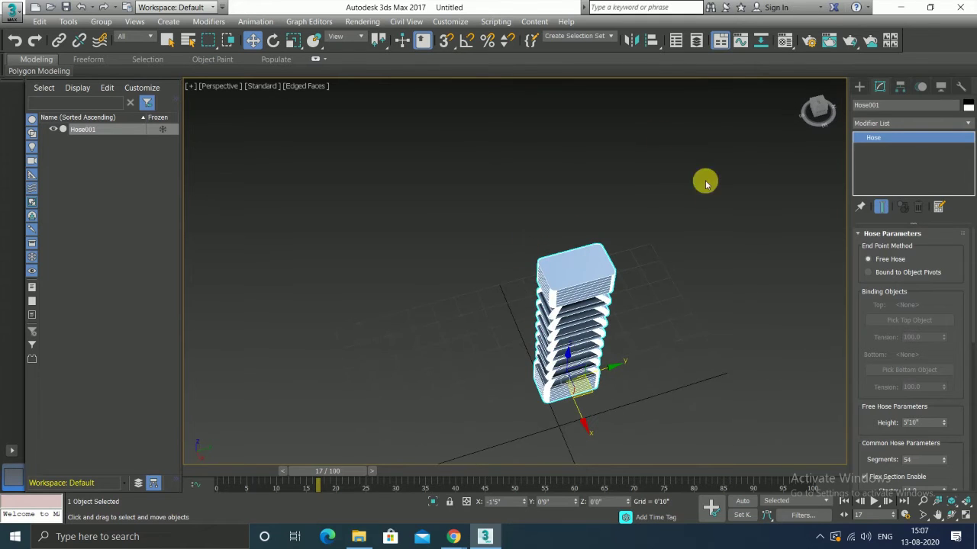
{"action": "scroll", "coordinate": [933, 373], "scroll_direction": "down", "scroll_amount": 2}
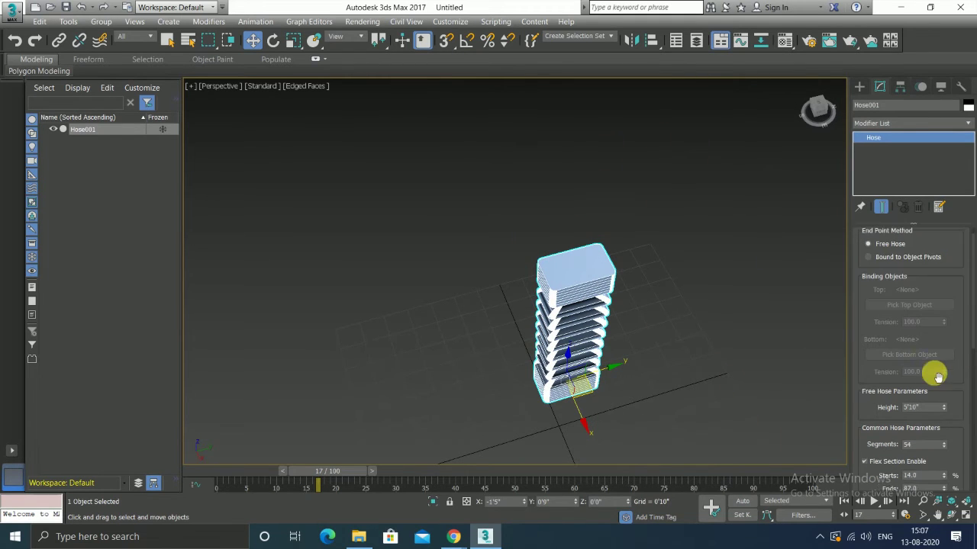
{"action": "scroll", "coordinate": [933, 388], "scroll_direction": "down", "scroll_amount": 2}
{"action": "scroll", "coordinate": [931, 402], "scroll_direction": "down", "scroll_amount": 2}
{"action": "scroll", "coordinate": [894, 439], "scroll_direction": "down", "scroll_amount": 7}
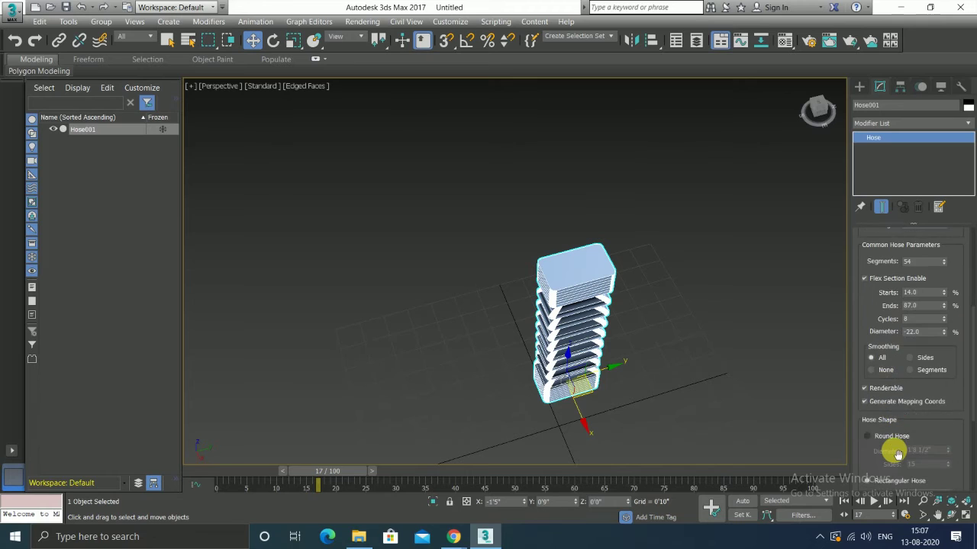
{"action": "scroll", "coordinate": [890, 449], "scroll_direction": "down", "scroll_amount": 5}
{"action": "scroll", "coordinate": [878, 451], "scroll_direction": "down", "scroll_amount": 1}
{"action": "scroll", "coordinate": [870, 451], "scroll_direction": "down", "scroll_amount": 4}
{"action": "scroll", "coordinate": [876, 451], "scroll_direction": "down", "scroll_amount": 2}
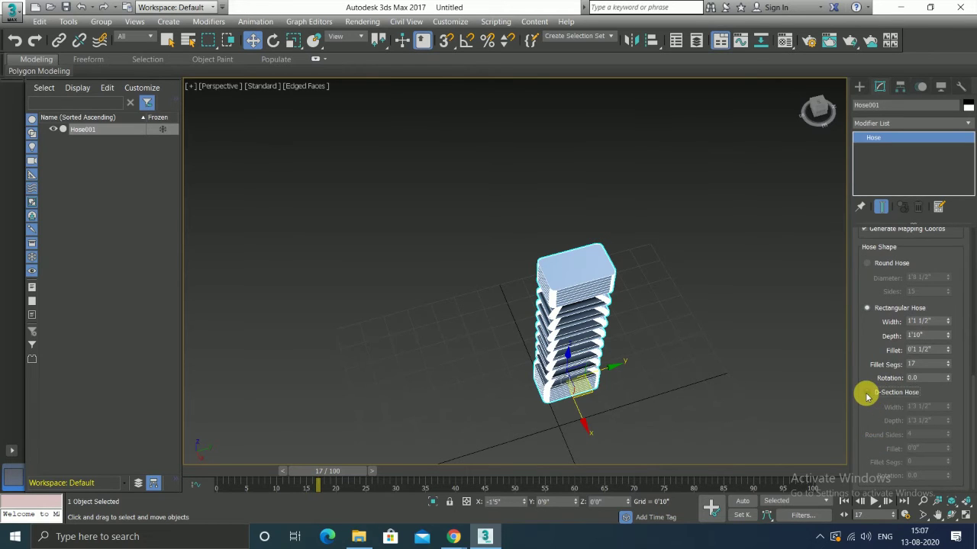
Step: Switch to D-Section Hose with 38 Round Sides, 7 Fillet Segs and a 0'0 1/2" fillet
{"action": "left_click", "coordinate": [867, 394]}
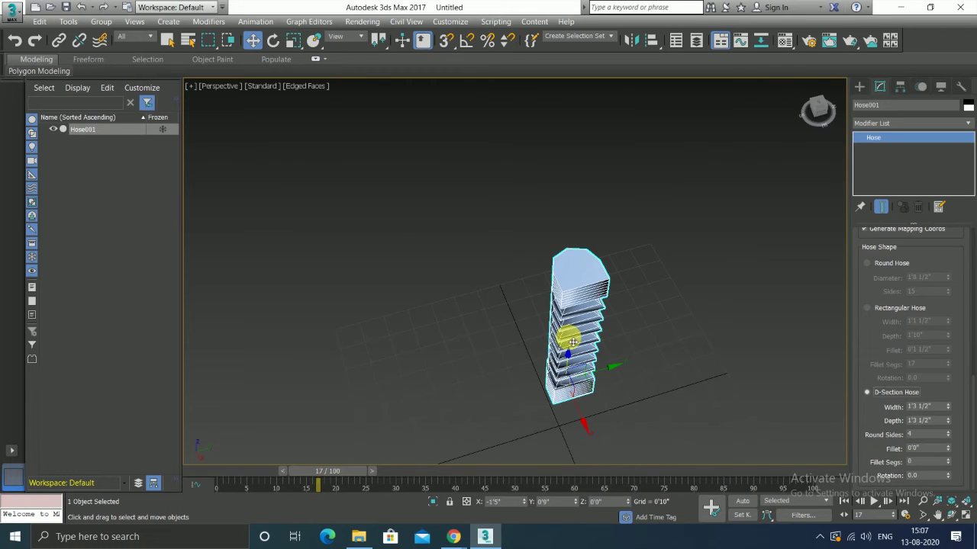
{"action": "mouse_move", "coordinate": [565, 348]}
{"action": "middle_mouse_down", "text": "alt"}
{"action": "mouse_move", "coordinate": [626, 359]}
{"action": "mouse_move", "coordinate": [687, 327]}
{"action": "mouse_move", "coordinate": [648, 342]}
{"action": "mouse_move", "coordinate": [599, 290]}
{"action": "middle_mouse_up", "text": "alt"}
{"action": "scroll", "coordinate": [604, 283], "scroll_direction": "up", "scroll_amount": 5}
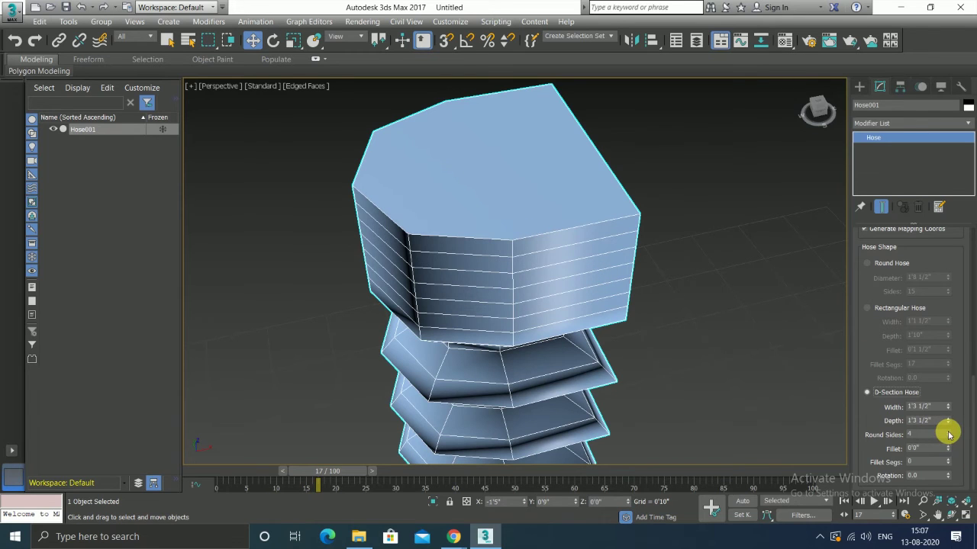
{"action": "left_click_drag", "start_coordinate": [949, 434], "coordinate": [950, 434]}
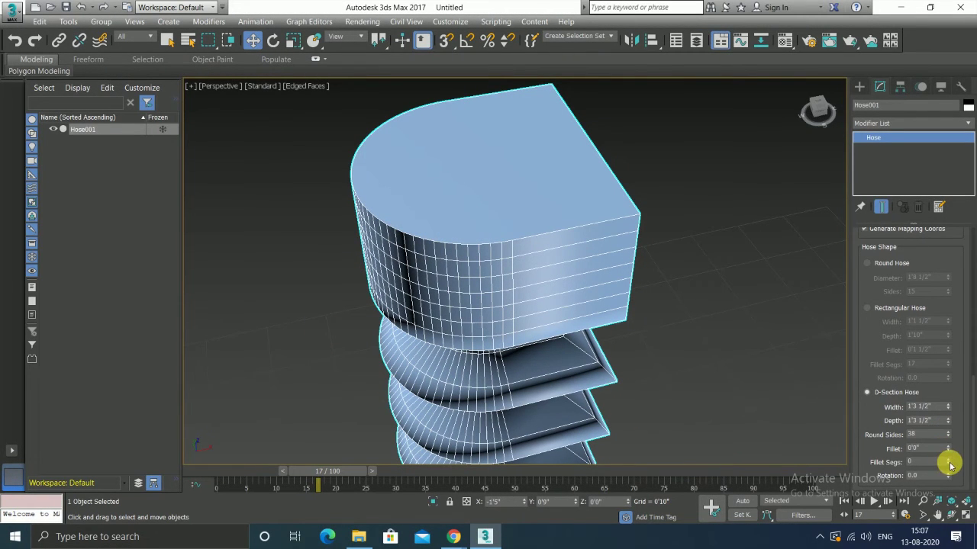
{"action": "left_click_drag", "start_coordinate": [949, 461], "coordinate": [949, 462]}
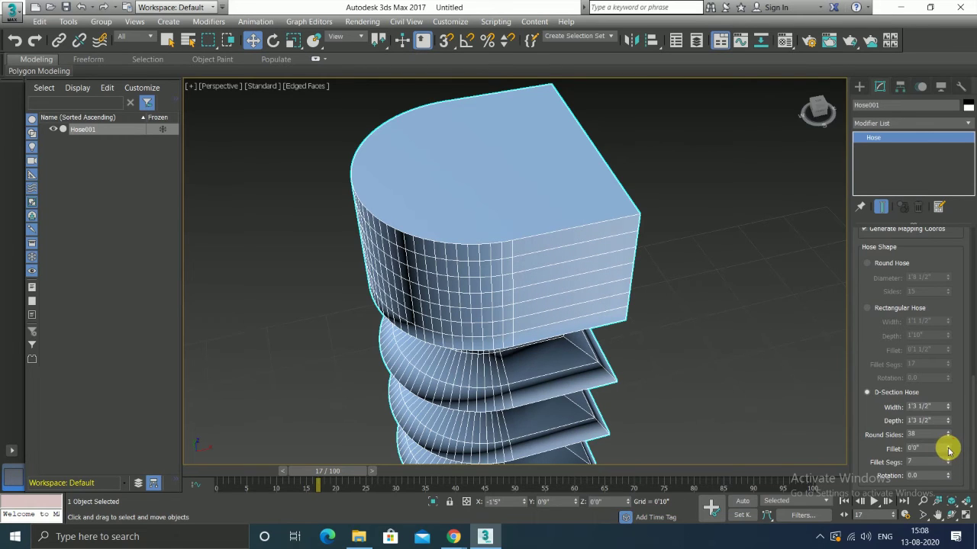
{"action": "left_click", "coordinate": [948, 451]}
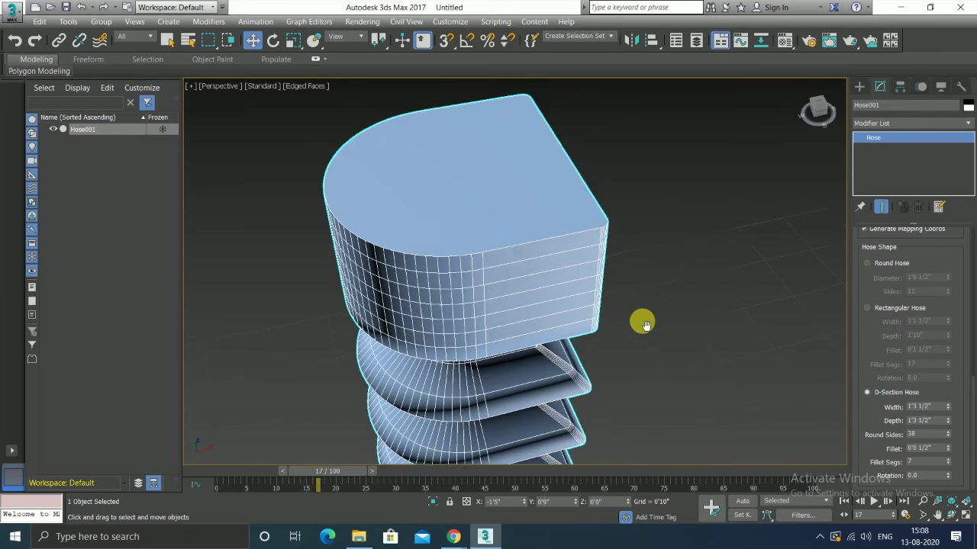
{"action": "scroll", "coordinate": [638, 322], "scroll_direction": "up", "scroll_amount": 5}
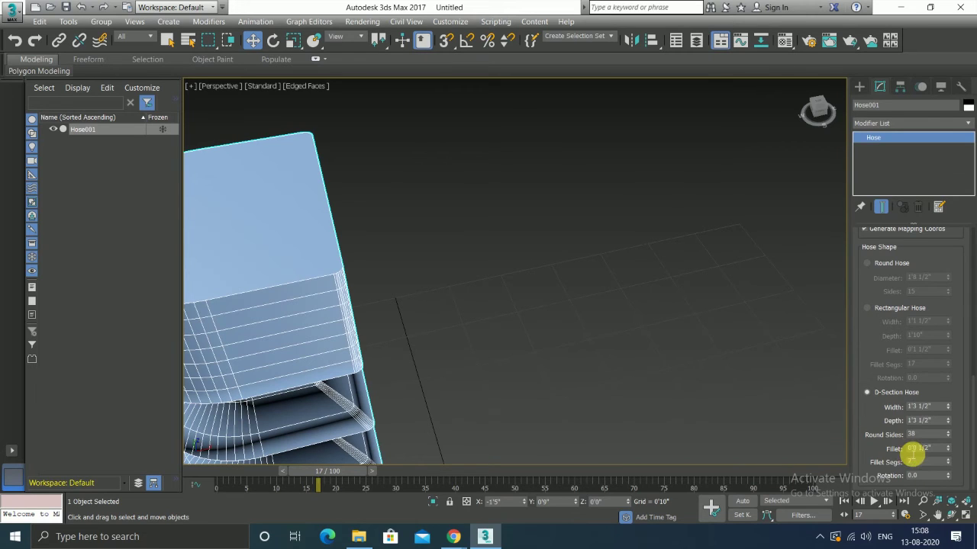
{"action": "scroll", "coordinate": [973, 343], "scroll_direction": "up", "scroll_amount": 5}
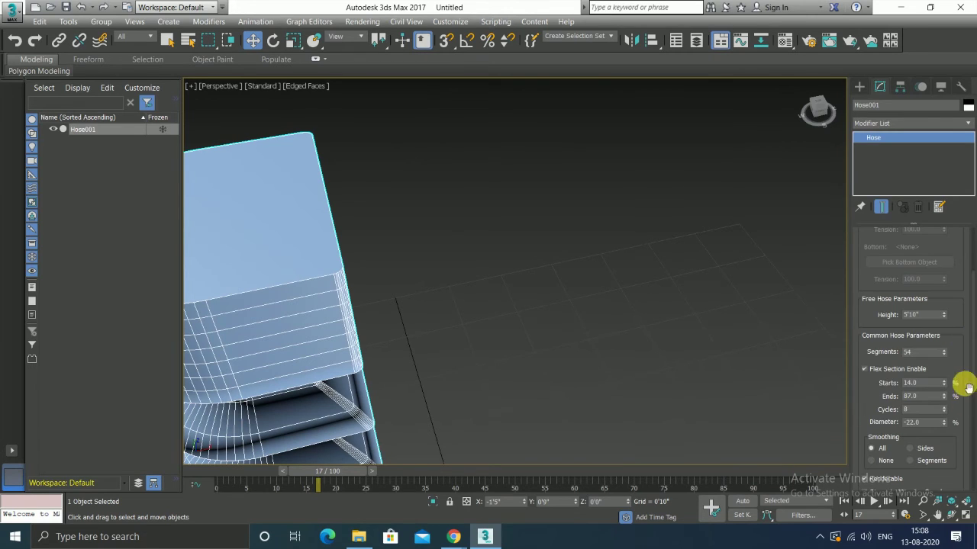
Step: Frame the hose in view and set the D-Section Rotation to 87.0
{"action": "left_click_drag", "start_coordinate": [973, 351], "coordinate": [966, 462]}
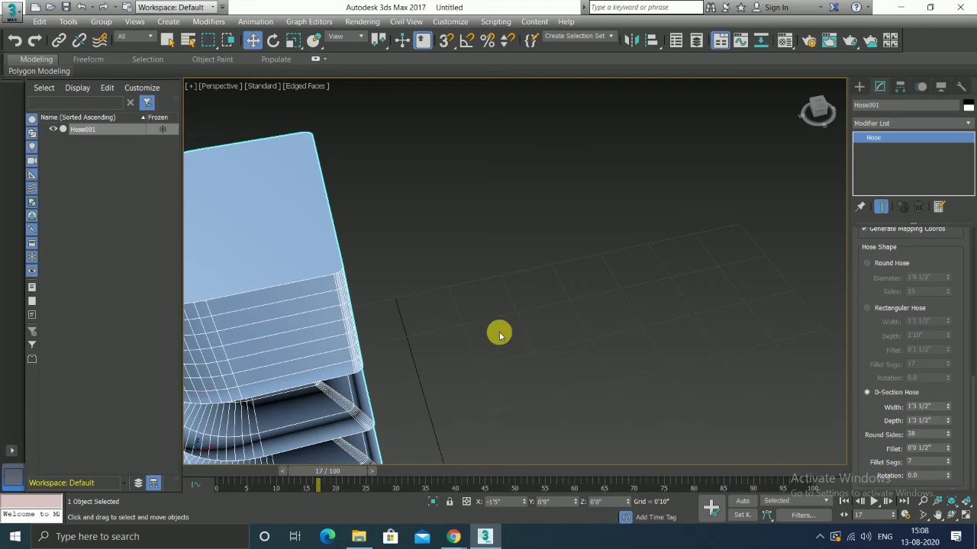
{"action": "key", "text": "z"}
{"action": "middle_click_drag", "start_coordinate": [425, 349], "coordinate": [570, 241], "text": "alt"}
{"action": "scroll", "coordinate": [571, 241], "scroll_direction": "down", "scroll_amount": 3}
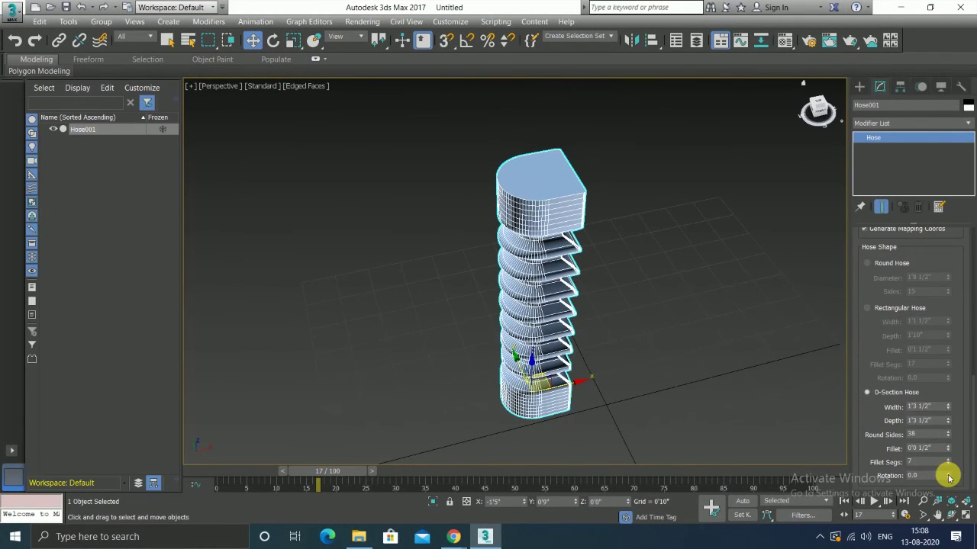
{"action": "left_click_drag", "start_coordinate": [950, 474], "coordinate": [950, 473]}
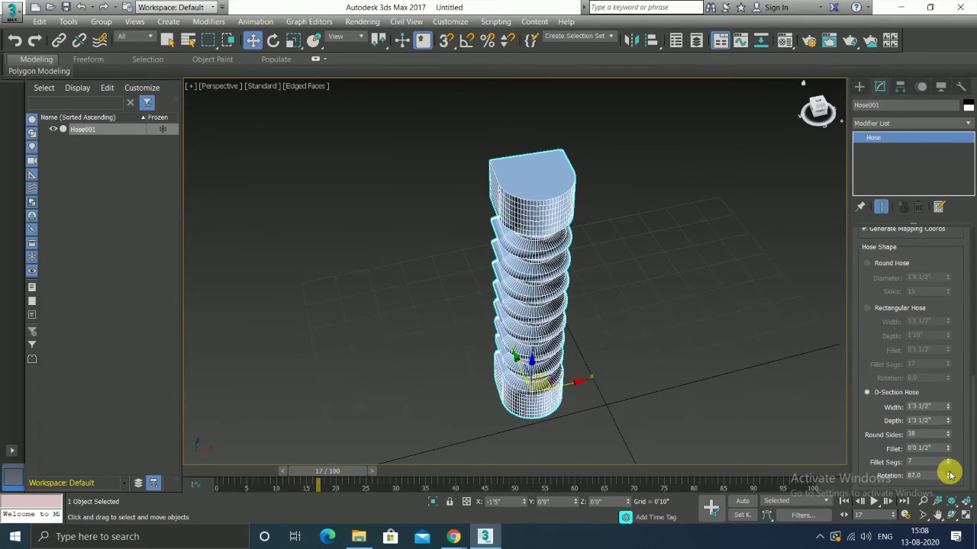
{"action": "scroll", "coordinate": [954, 392], "scroll_direction": "up", "scroll_amount": 1}
{"action": "scroll", "coordinate": [954, 392], "scroll_direction": "up", "scroll_amount": 2}
{"action": "scroll", "coordinate": [955, 392], "scroll_direction": "up", "scroll_amount": 2}
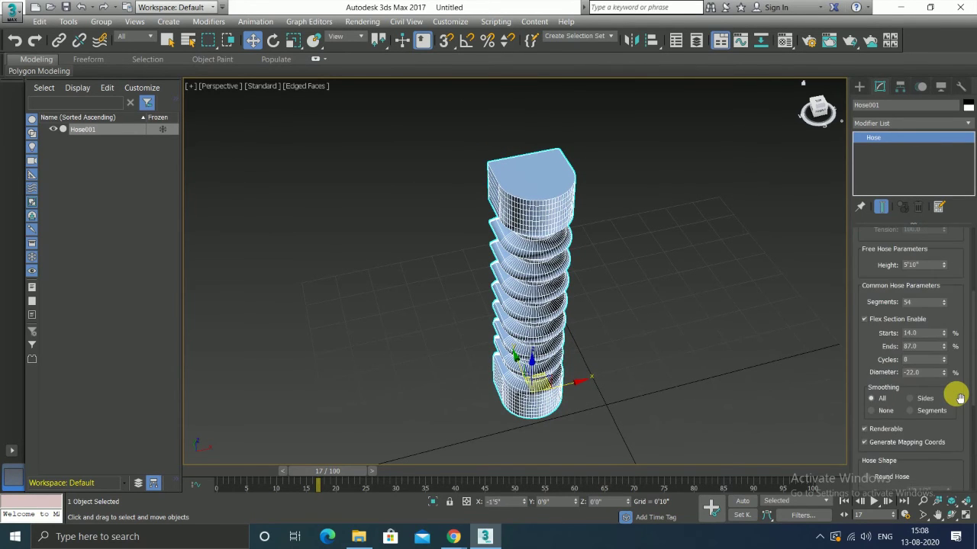
{"action": "scroll", "coordinate": [957, 396], "scroll_direction": "up", "scroll_amount": 2}
{"action": "scroll", "coordinate": [958, 396], "scroll_direction": "up", "scroll_amount": 1}
{"action": "scroll", "coordinate": [958, 395], "scroll_direction": "up", "scroll_amount": 2}
{"action": "scroll", "coordinate": [959, 396], "scroll_direction": "up", "scroll_amount": 1}
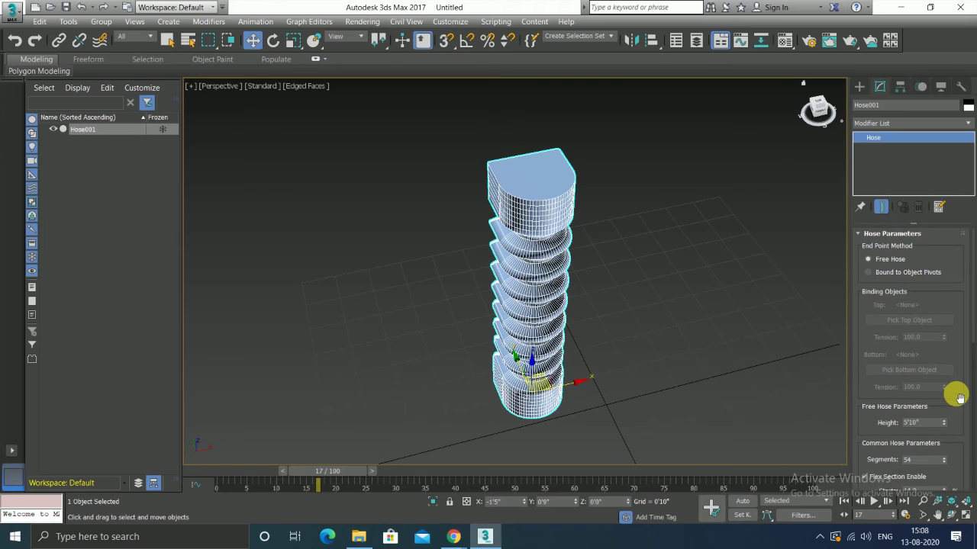
Step: Switch Hose001 to Bound to Object Pivots, start Pick Top Object, and set top Tension to 123.0
{"action": "left_click", "coordinate": [869, 274]}
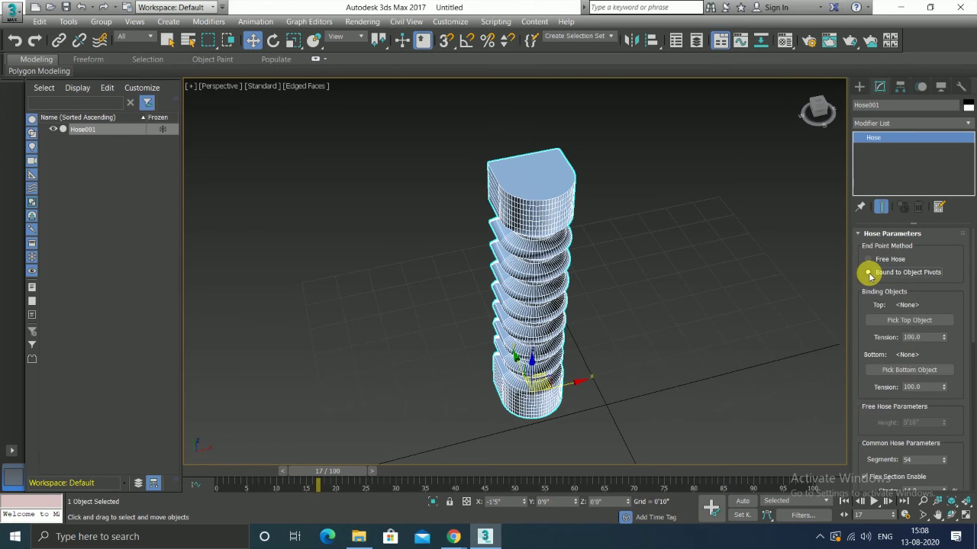
{"action": "left_click", "coordinate": [898, 324]}
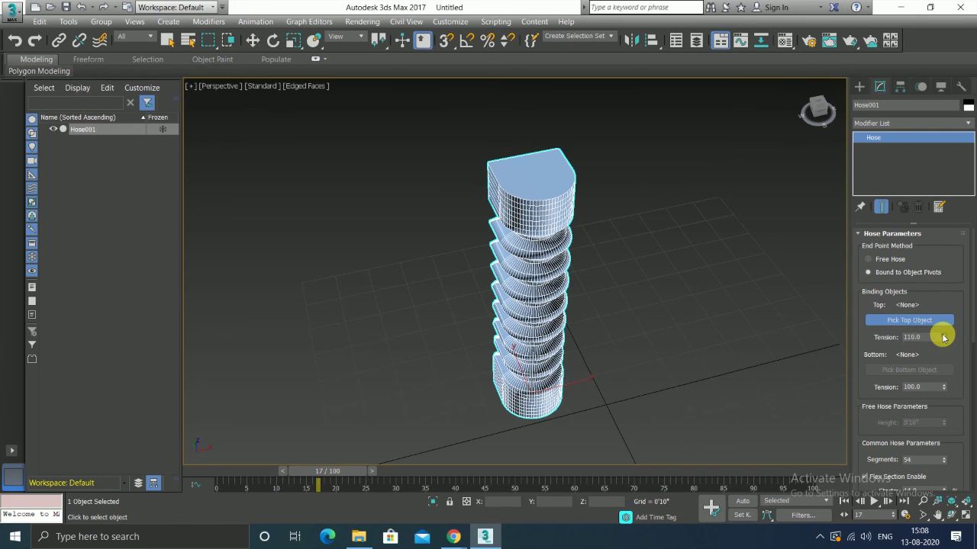
{"action": "left_click", "coordinate": [944, 335]}
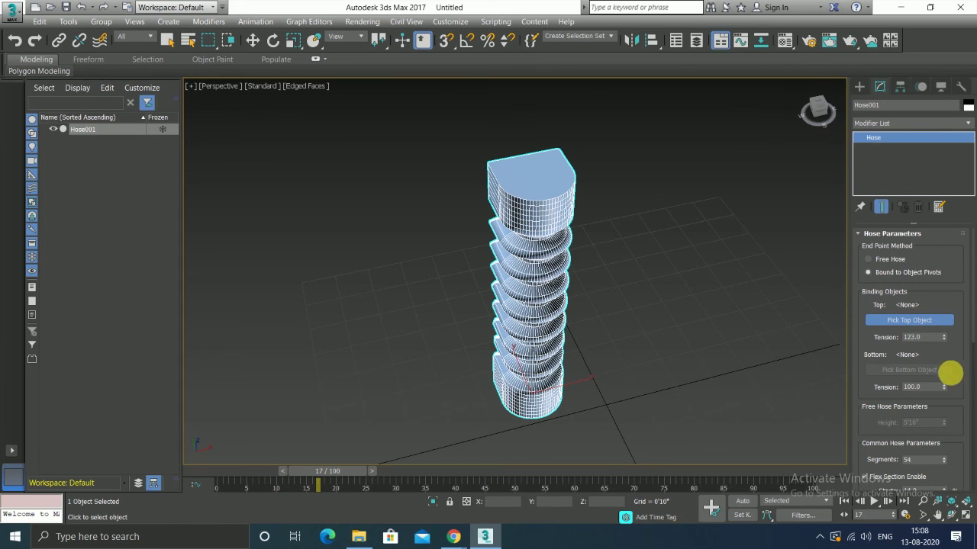
{"action": "scroll", "coordinate": [885, 404], "scroll_direction": "down", "scroll_amount": 2}
{"action": "scroll", "coordinate": [908, 431], "scroll_direction": "down", "scroll_amount": 2}
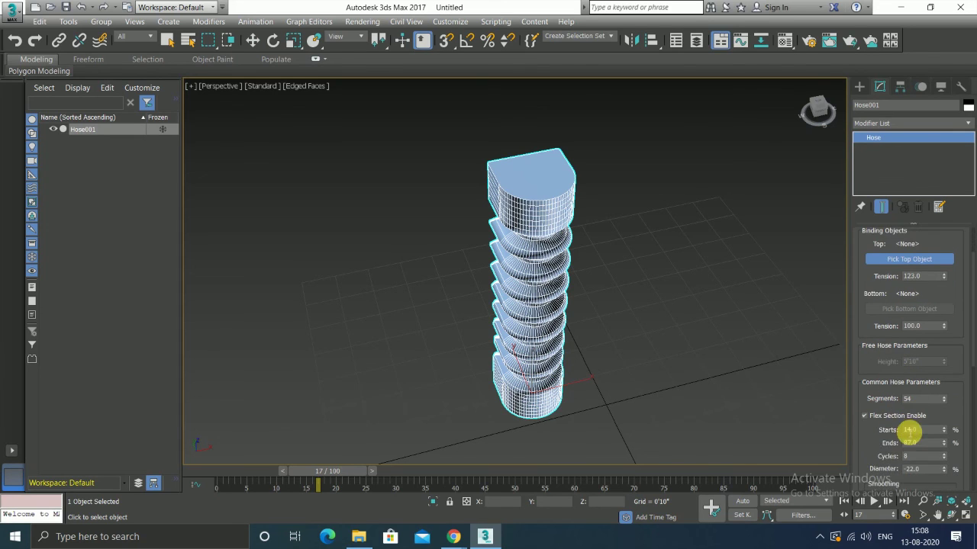
{"action": "scroll", "coordinate": [905, 435], "scroll_direction": "up", "scroll_amount": 2}
{"action": "scroll", "coordinate": [905, 435], "scroll_direction": "up", "scroll_amount": 2}
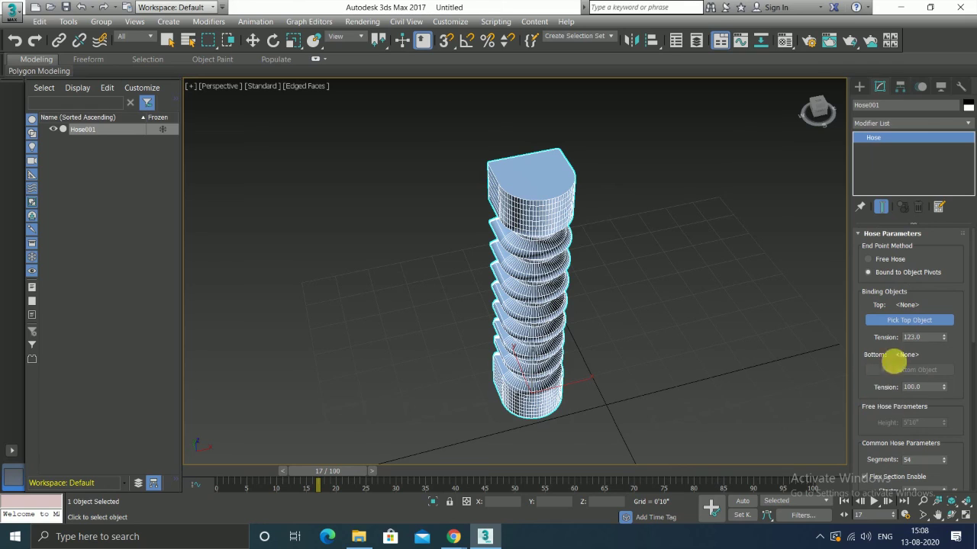